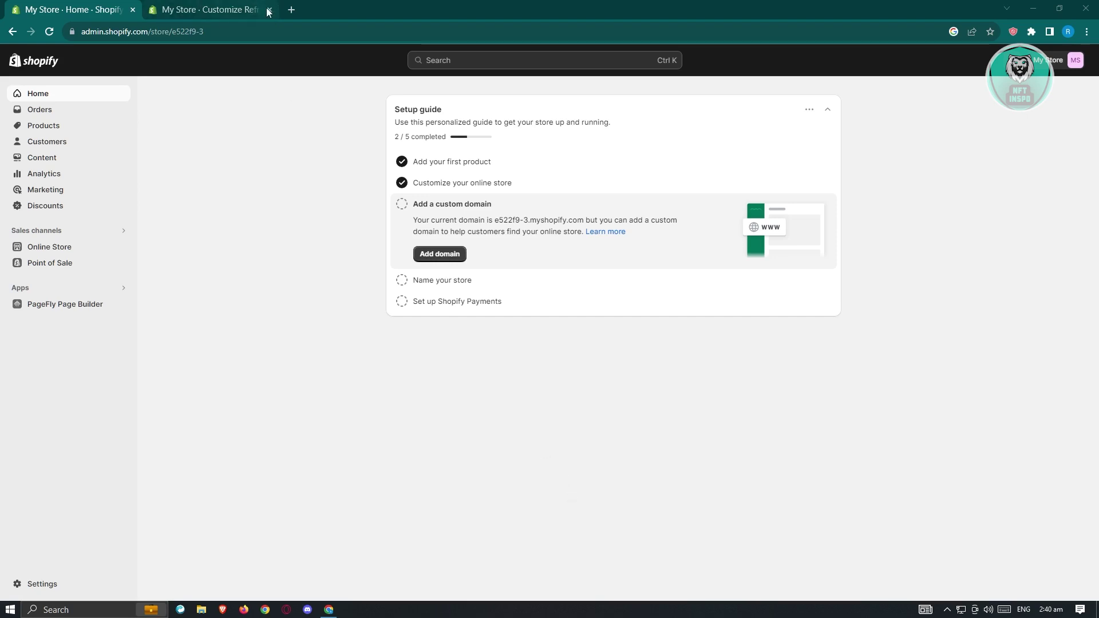
- Open the online store's Main menu in the navigation settings to review its menu items
{"action": "left_click", "coordinate": [270, 9]}
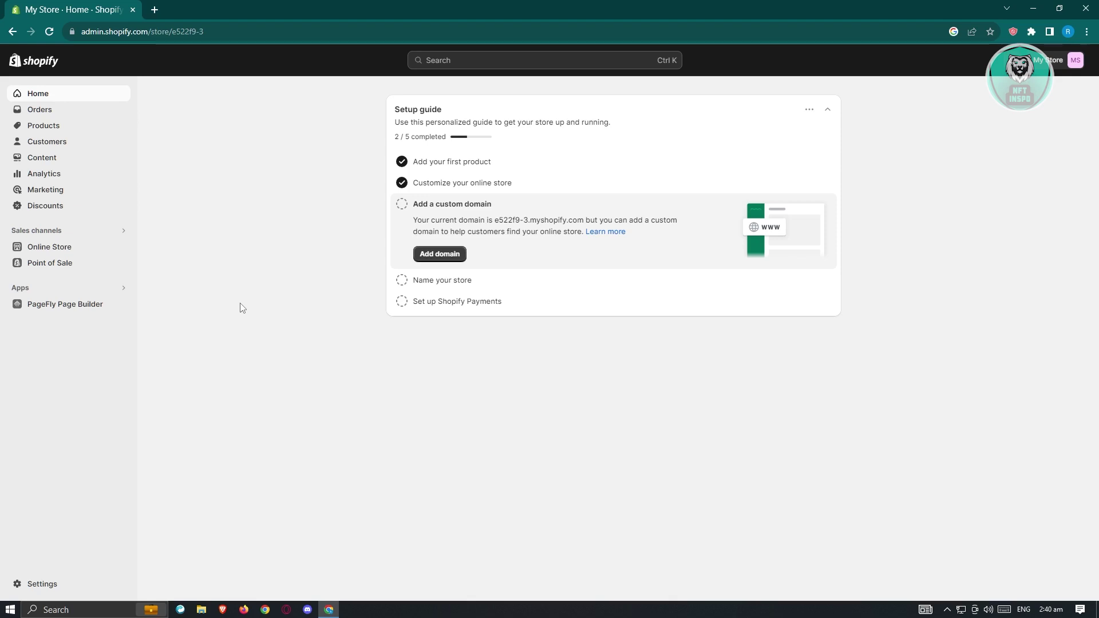
{"action": "left_click", "coordinate": [57, 250]}
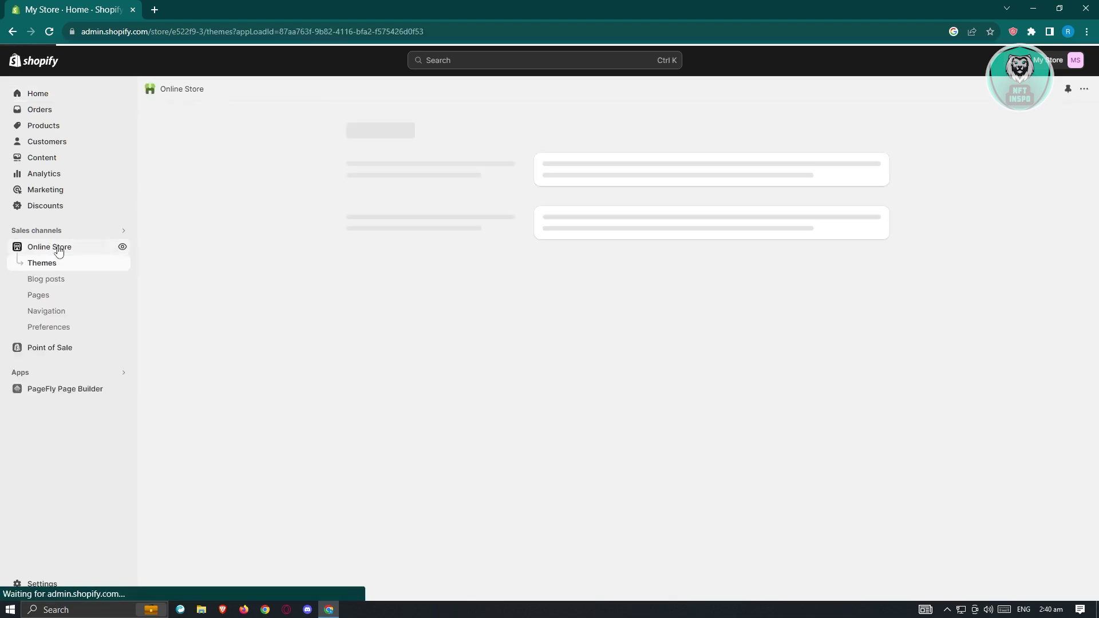
{"action": "left_click", "coordinate": [39, 297]}
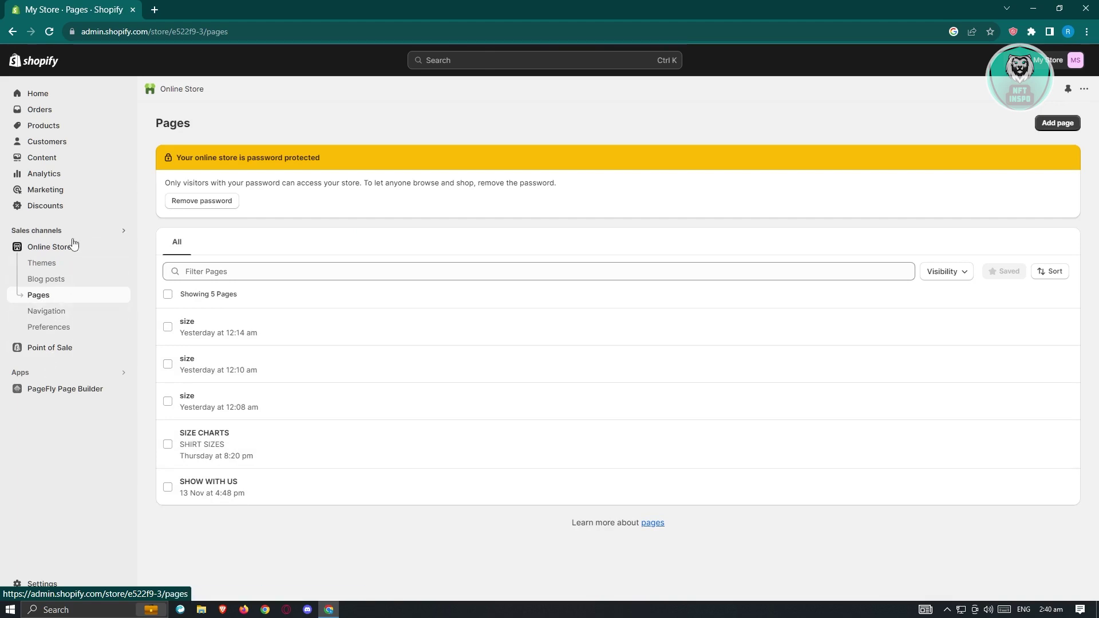
{"action": "left_click", "coordinate": [42, 314]}
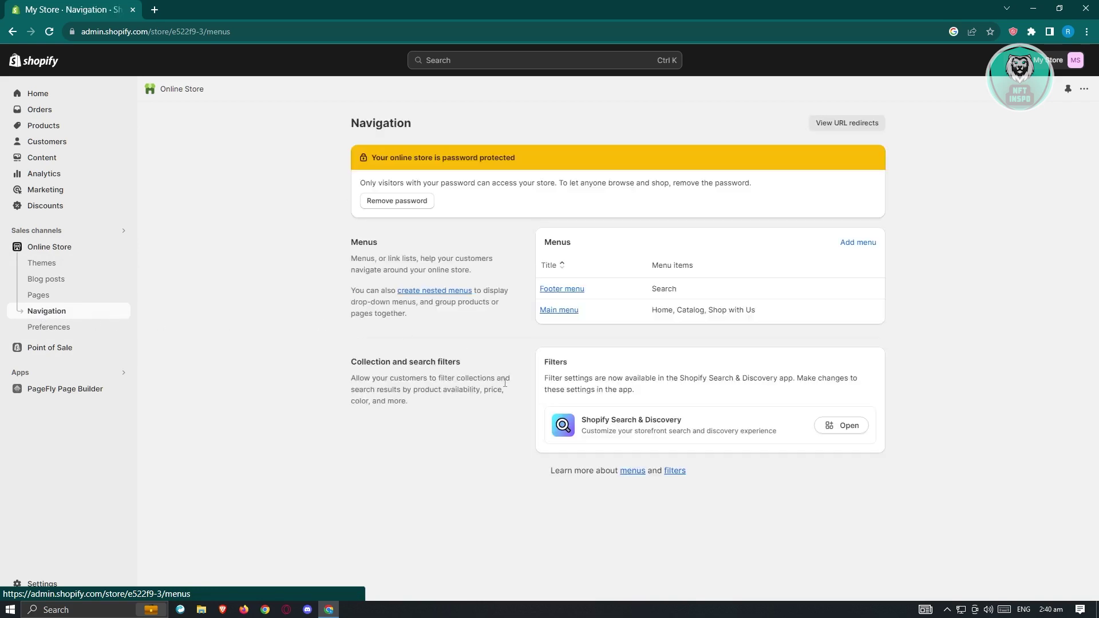
{"action": "left_click", "coordinate": [566, 315]}
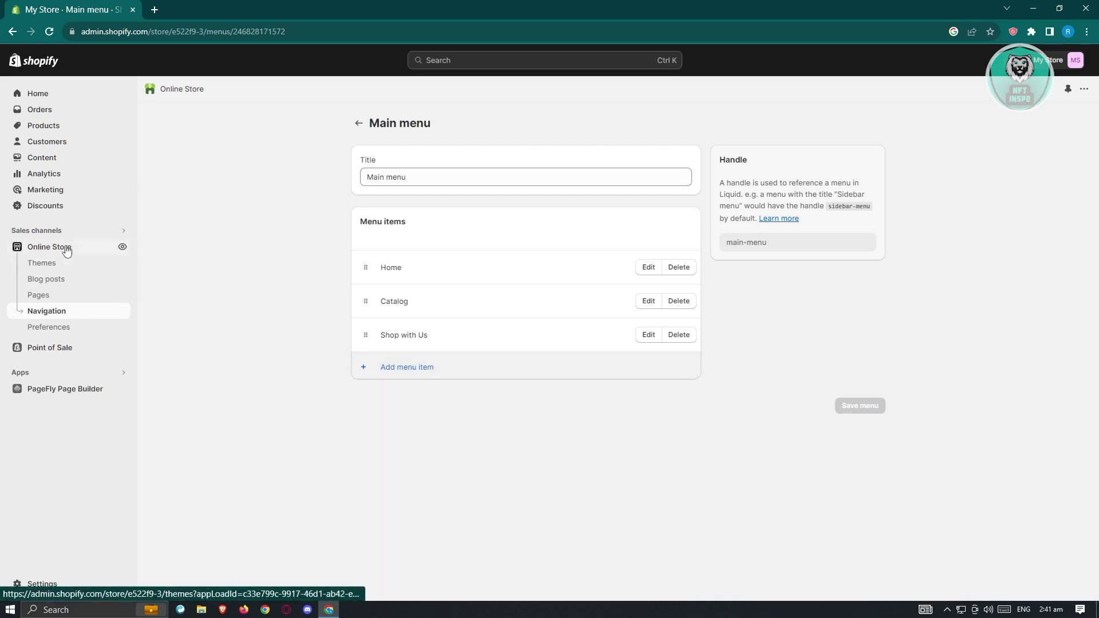
- View the live storefront to check its header menu links, and close it to return to the admin
{"action": "left_click", "coordinate": [123, 248]}
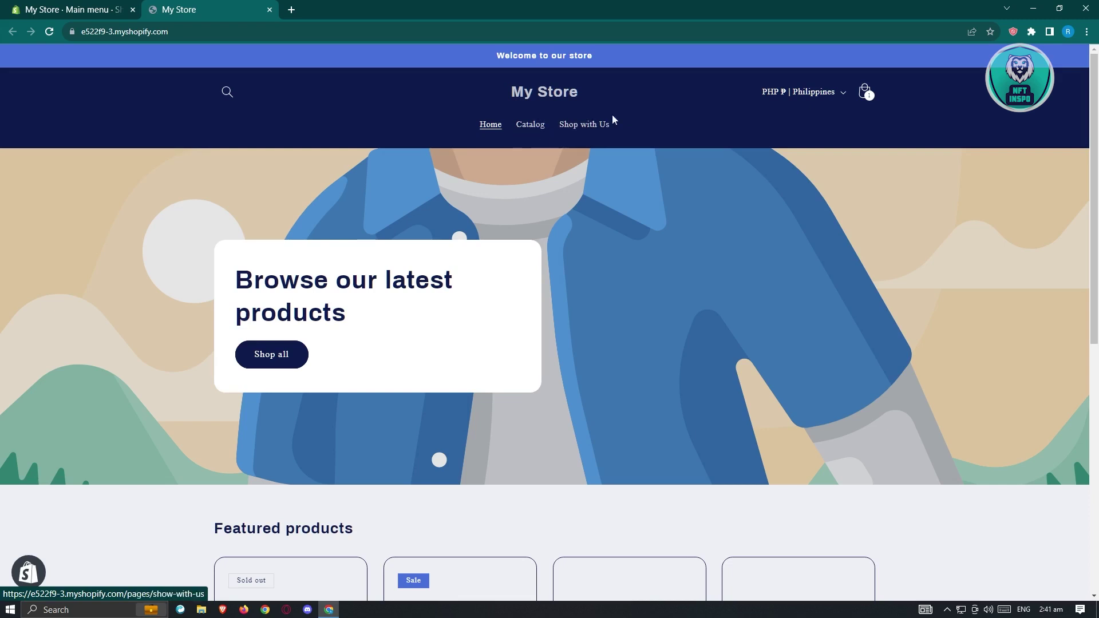
{"action": "left_click", "coordinate": [62, 8]}
{"action": "left_click", "coordinate": [270, 10]}
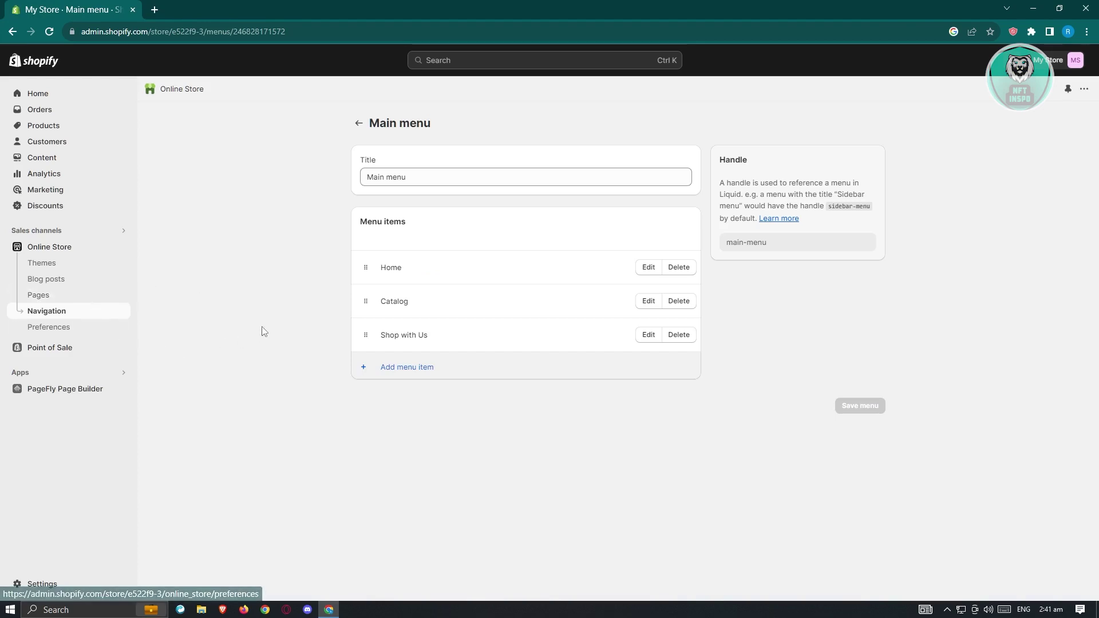
- Create a new online store page titled CONTACT US with empty content and save it
{"action": "left_click", "coordinate": [38, 296]}
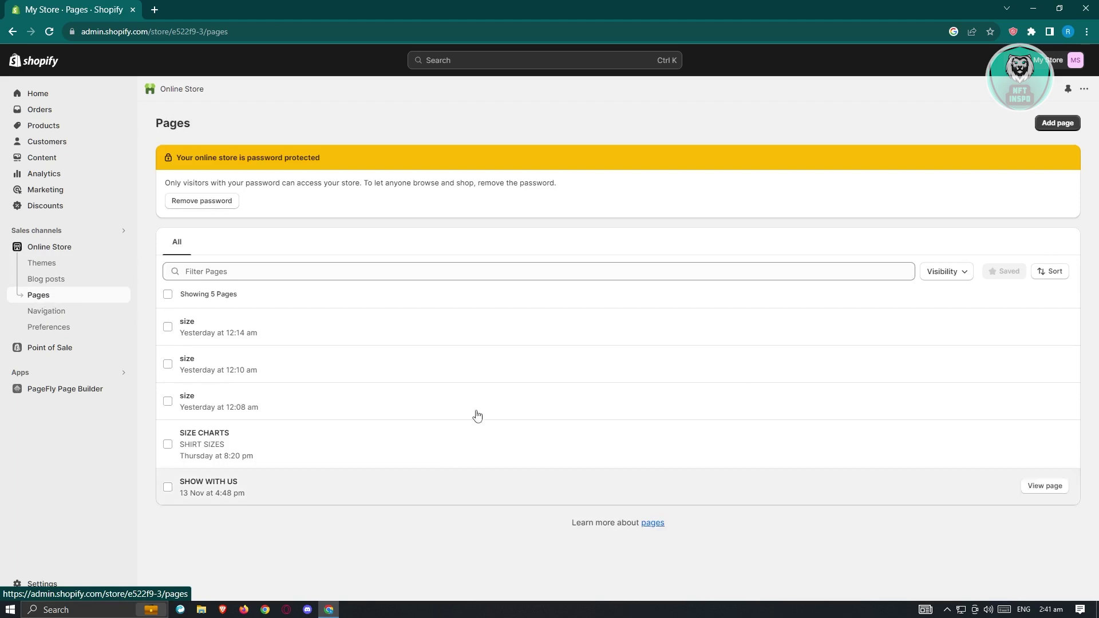
{"action": "left_click", "coordinate": [1060, 126]}
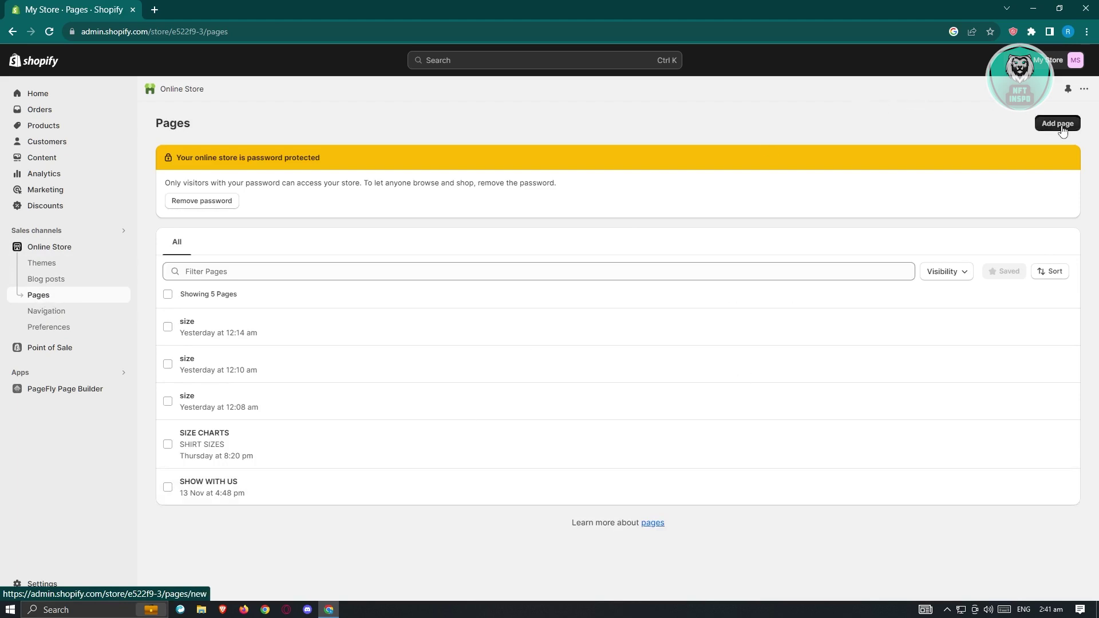
{"action": "left_click", "coordinate": [476, 180]}
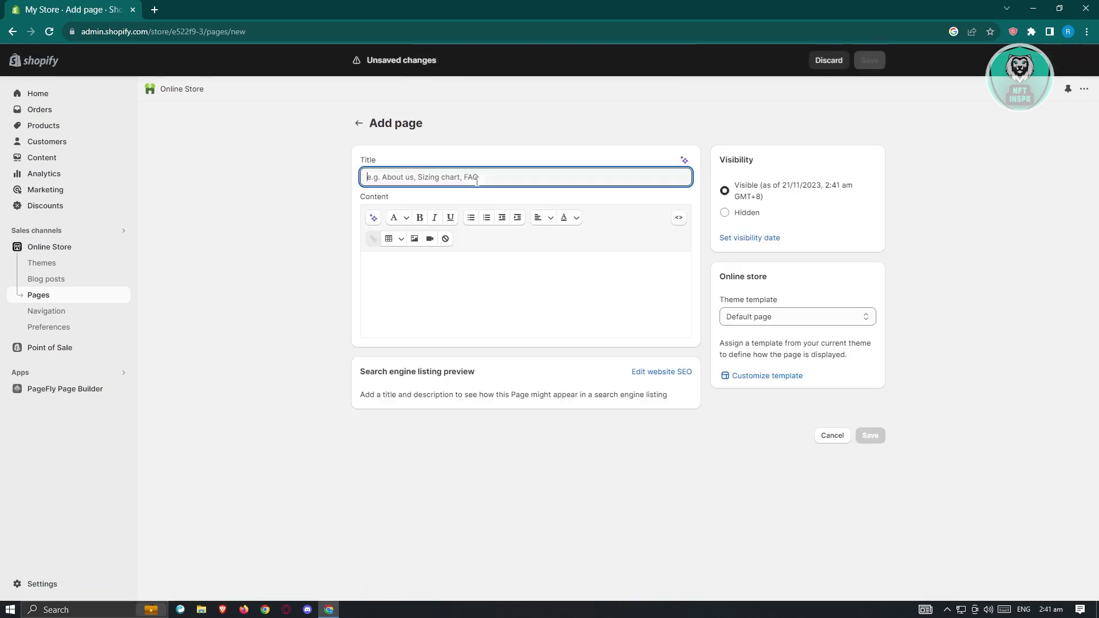
{"action": "type", "text": "CONTACT US"}
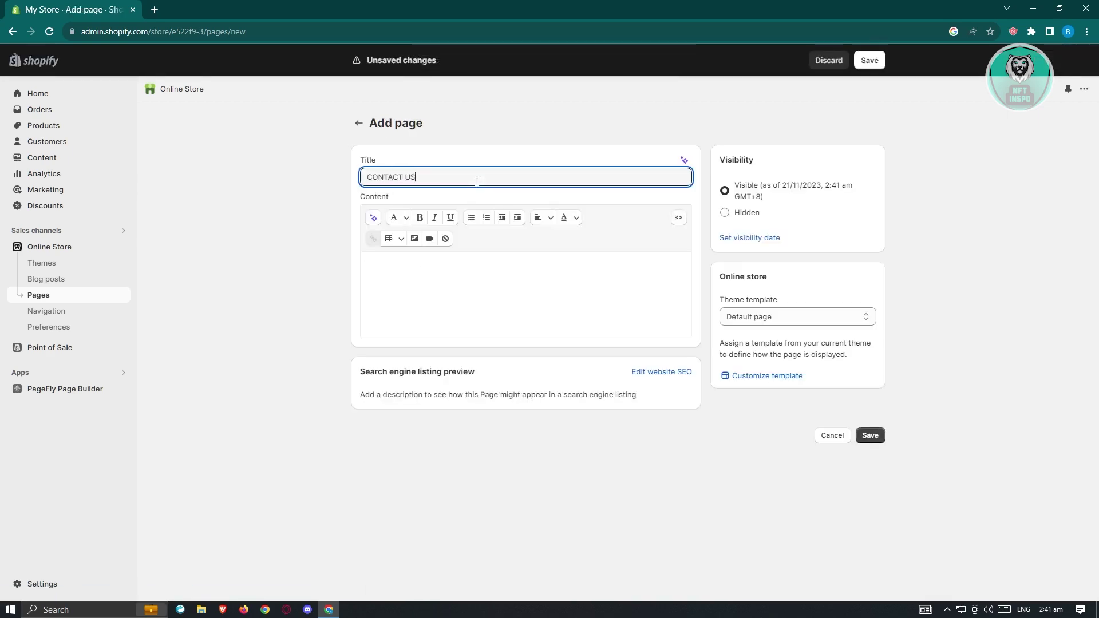
{"action": "left_click", "coordinate": [475, 257]}
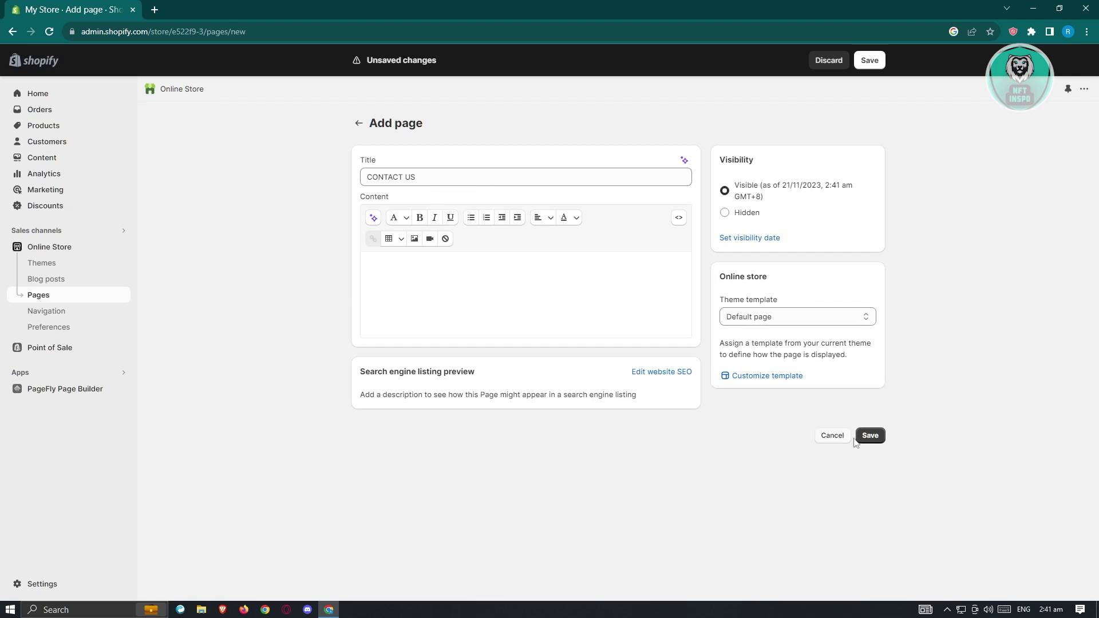
{"action": "left_click", "coordinate": [877, 438]}
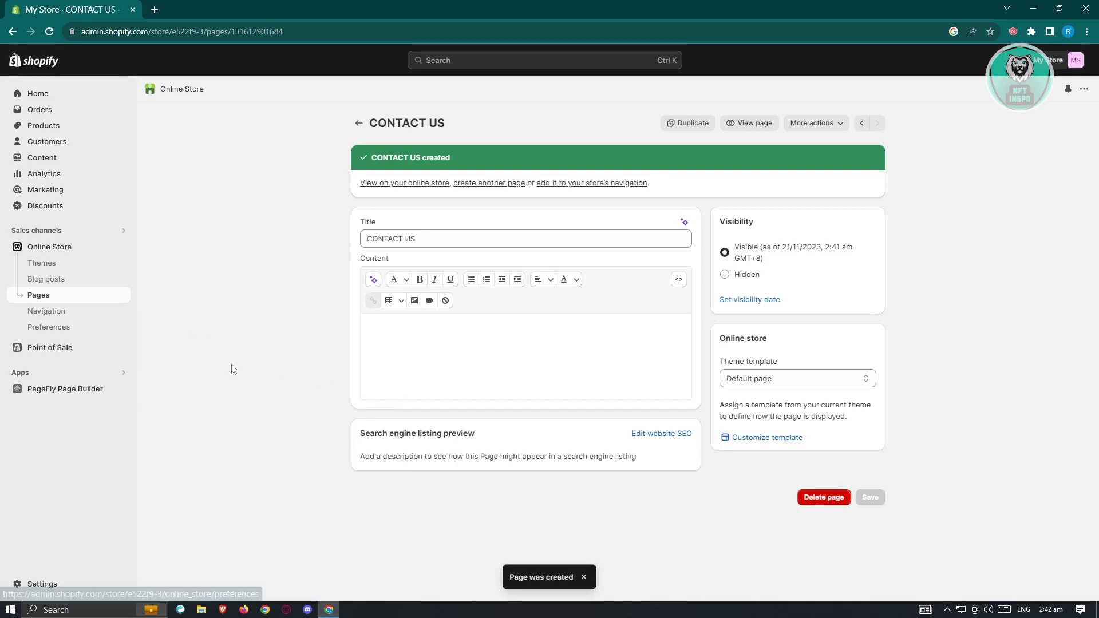
- Open the live storefront in a separate tab and return to the admin page
{"action": "mouse_move", "coordinate": [126, 253]}
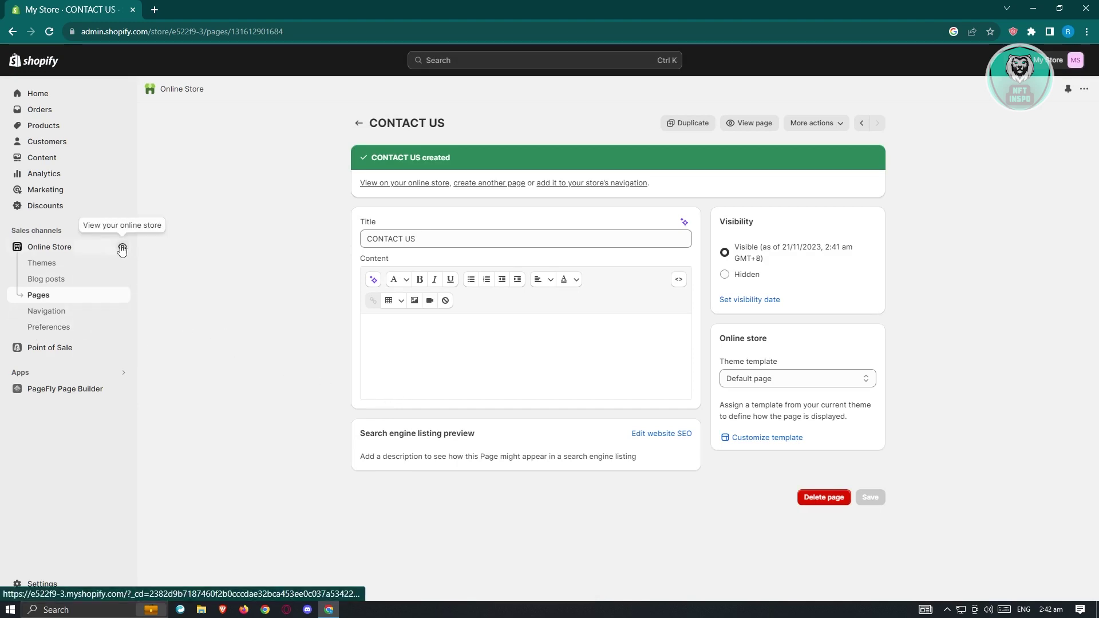
{"action": "left_click", "coordinate": [123, 249]}
{"action": "left_click", "coordinate": [84, 5]}
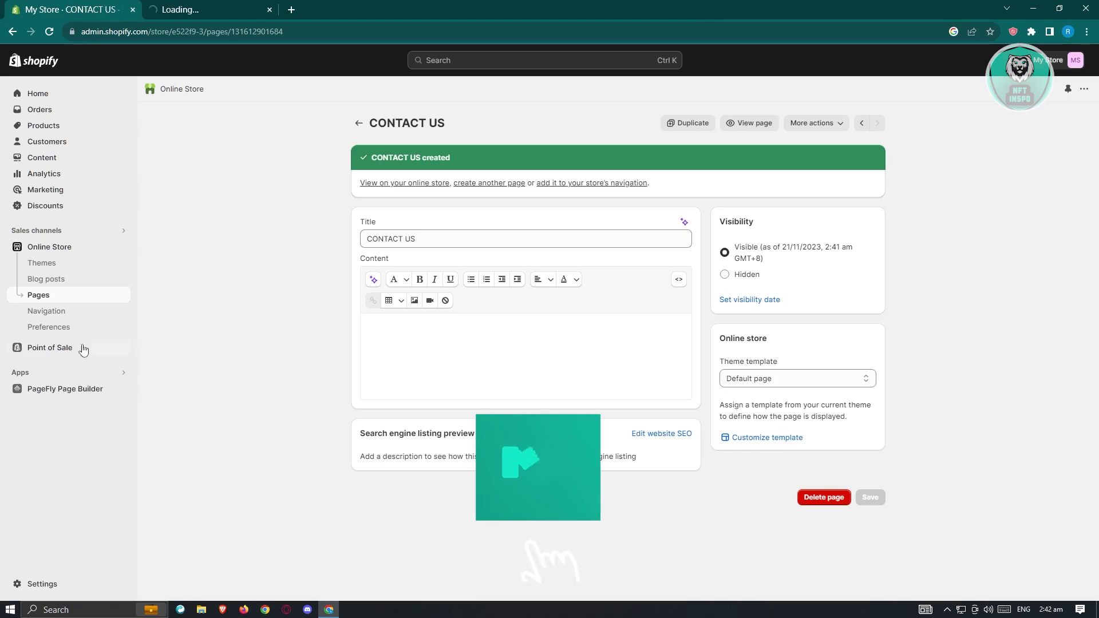
- Start a new item in the store's Main menu and name it Contact Us
{"action": "left_click", "coordinate": [53, 312]}
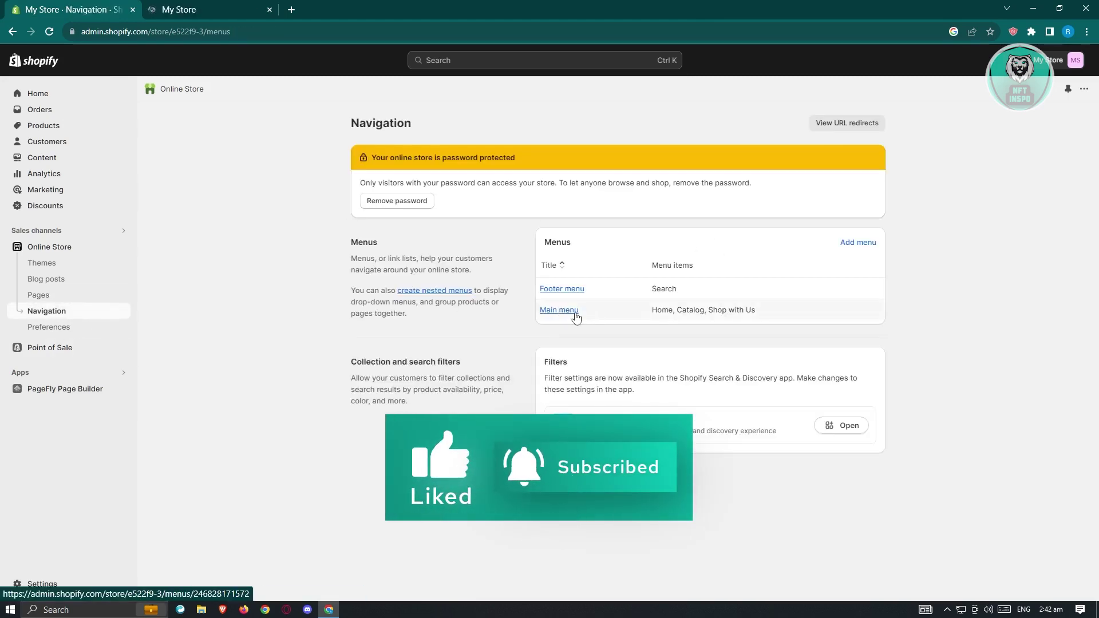
{"action": "left_click", "coordinate": [576, 313]}
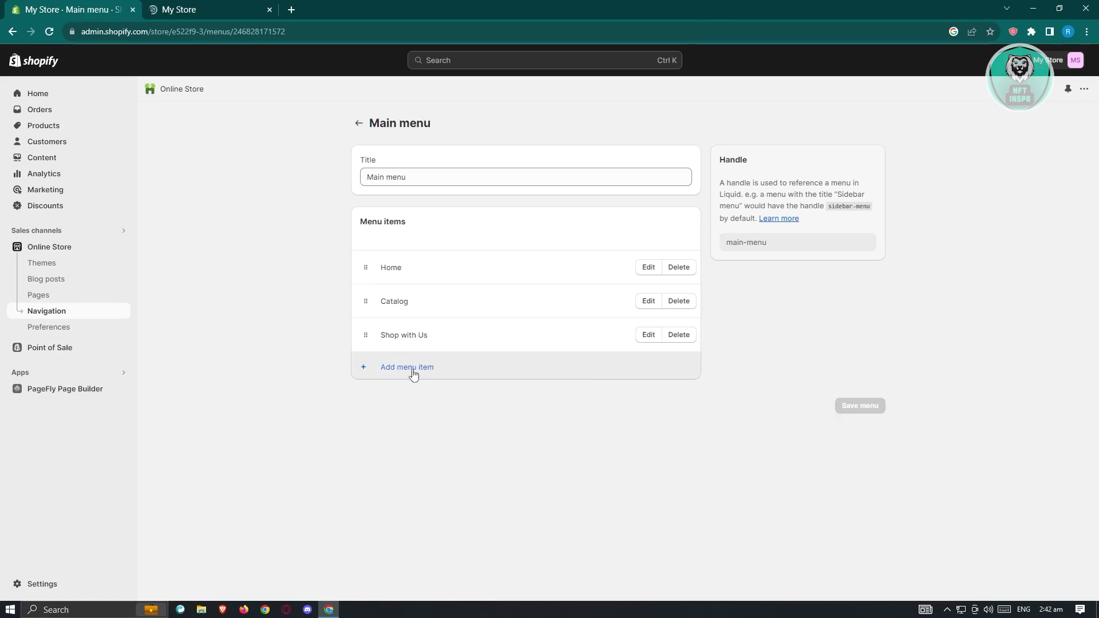
{"action": "left_click", "coordinate": [413, 371]}
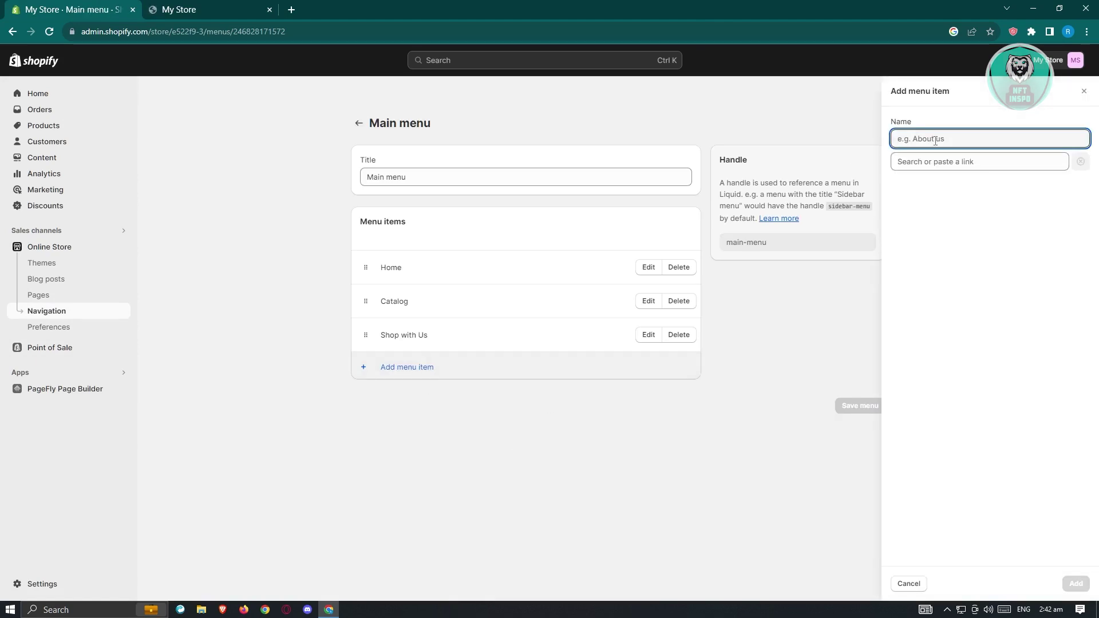
{"action": "type", "text": "c"}
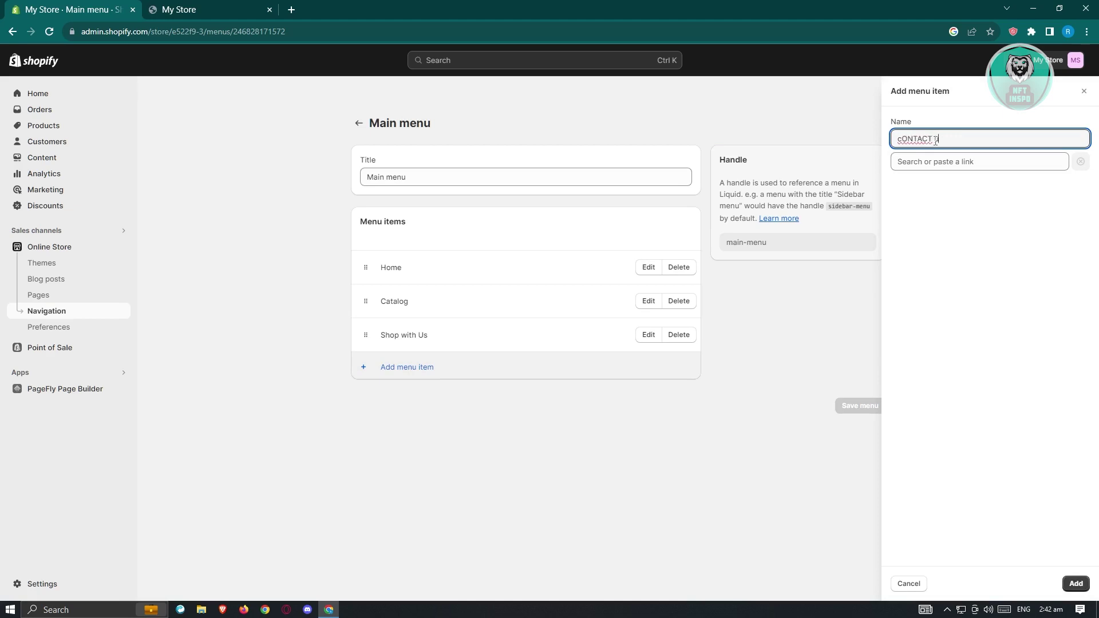
{"action": "type", "text": "ONTACT n"}
{"action": "key", "text": "BackSpace"}
{"action": "key", "text": "BackSpace"}
{"action": "key", "text": "BackSpace"}
{"action": "key", "text": "BackSpace"}
{"action": "key", "text": "BackSpace"}
{"action": "key", "text": "BackSpace"}
{"action": "key", "text": "BackSpace"}
{"action": "key", "text": "BackSpace"}
{"action": "key", "text": "BackSpace"}
{"action": "type", "text": "Co"}
- Link the new menu item to the CONTACT US page, add it, and save the menu
{"action": "left_click", "coordinate": [962, 164]}
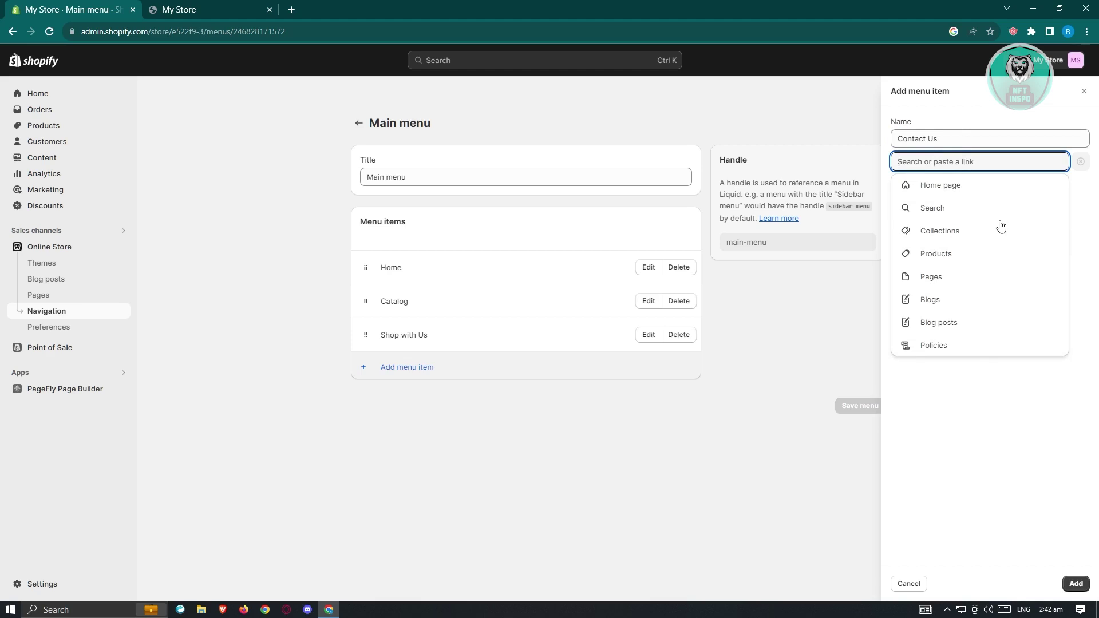
{"action": "left_click", "coordinate": [939, 279]}
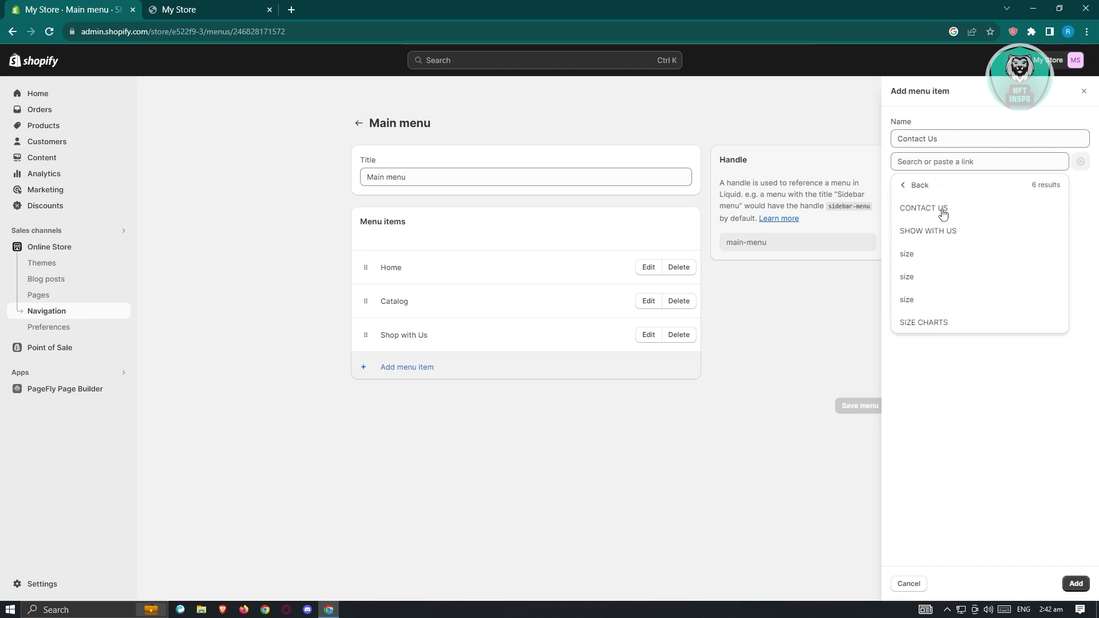
{"action": "left_click", "coordinate": [940, 214]}
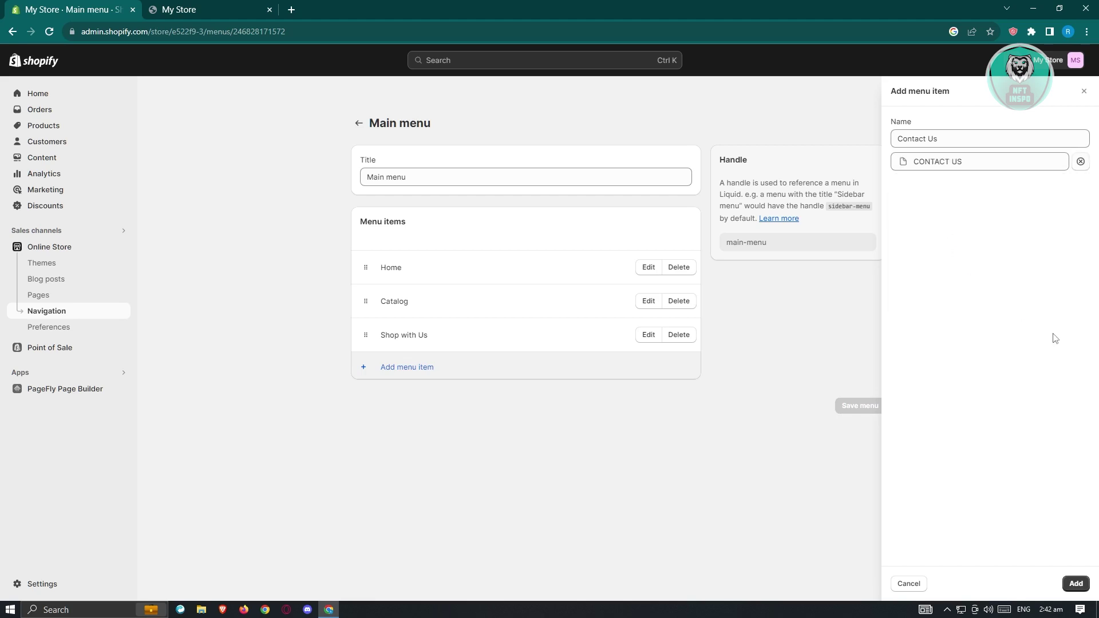
{"action": "left_click", "coordinate": [1075, 584]}
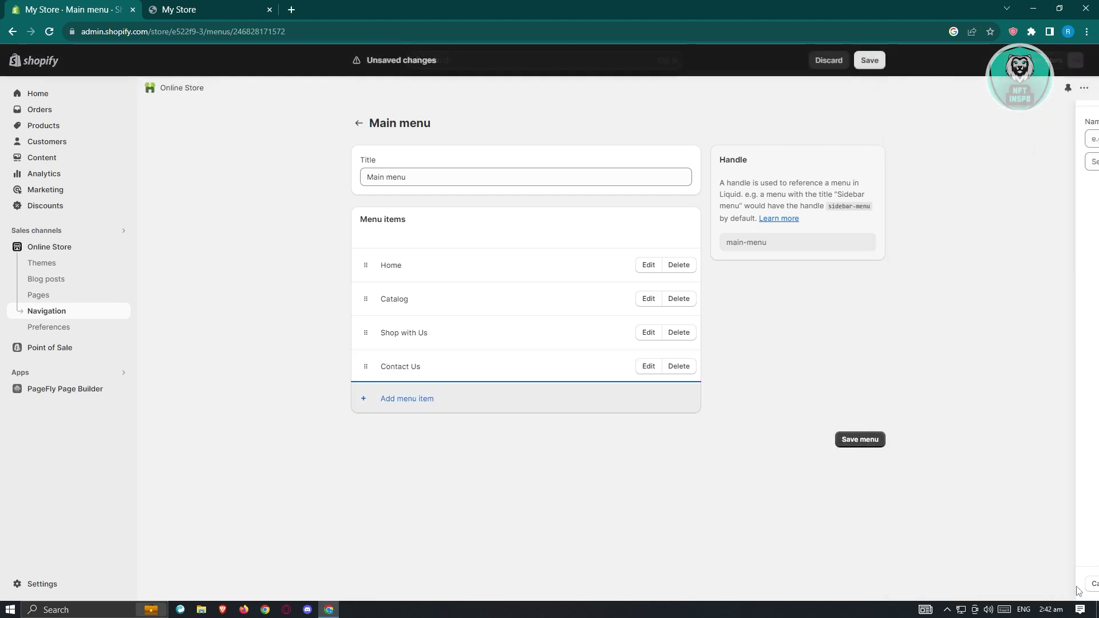
{"action": "left_click", "coordinate": [870, 444]}
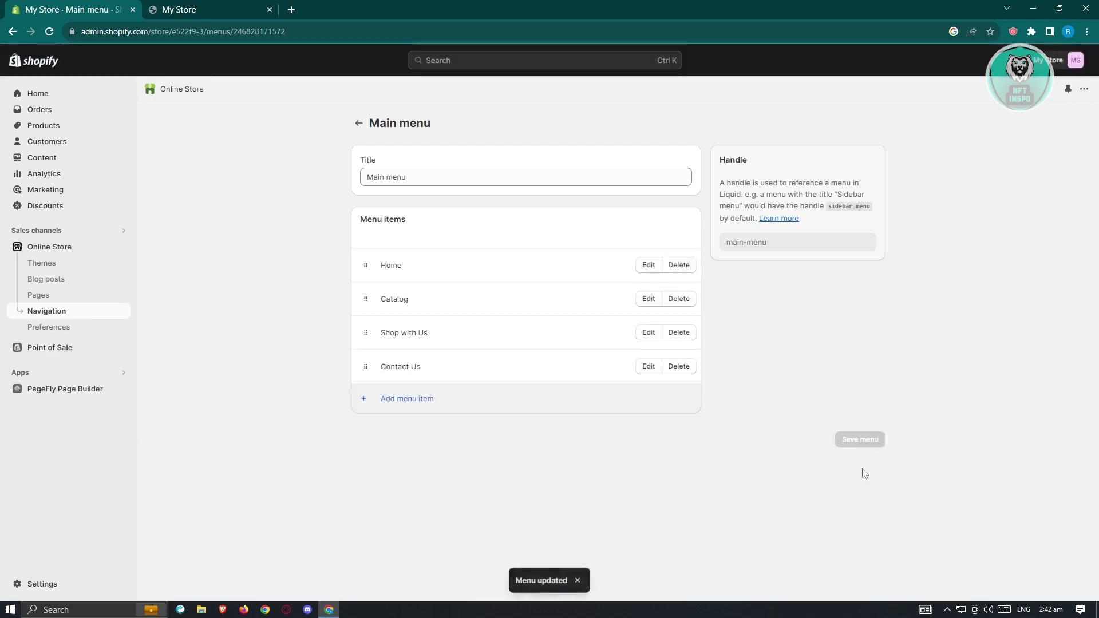
- Refresh the live storefront and open its Contact Us page from the header menu
{"action": "left_click", "coordinate": [179, 9]}
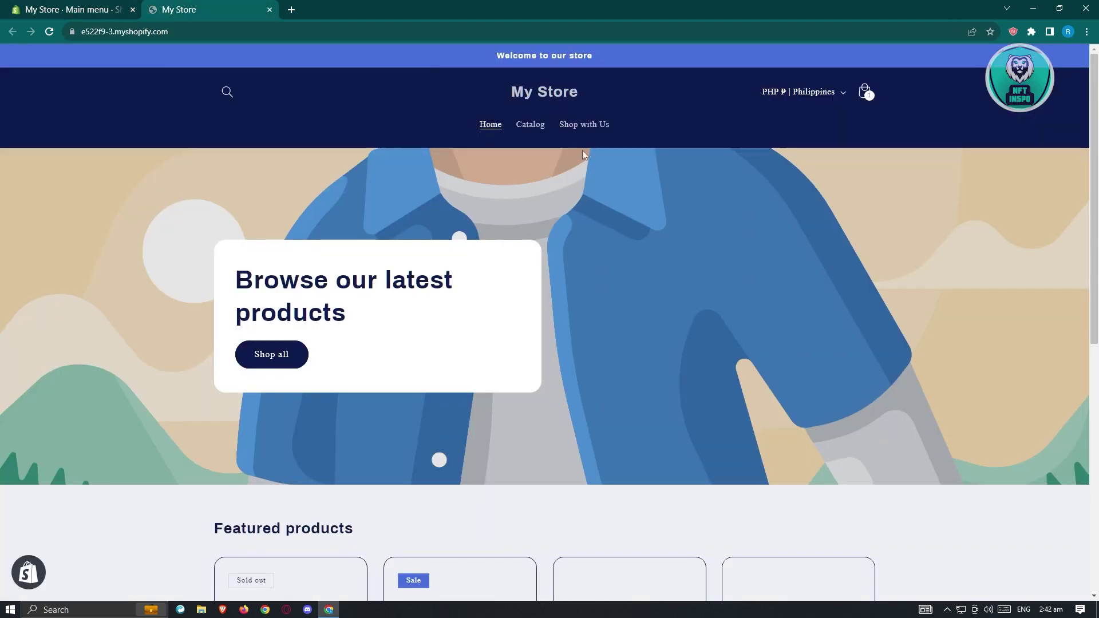
{"action": "left_click", "coordinate": [49, 31]}
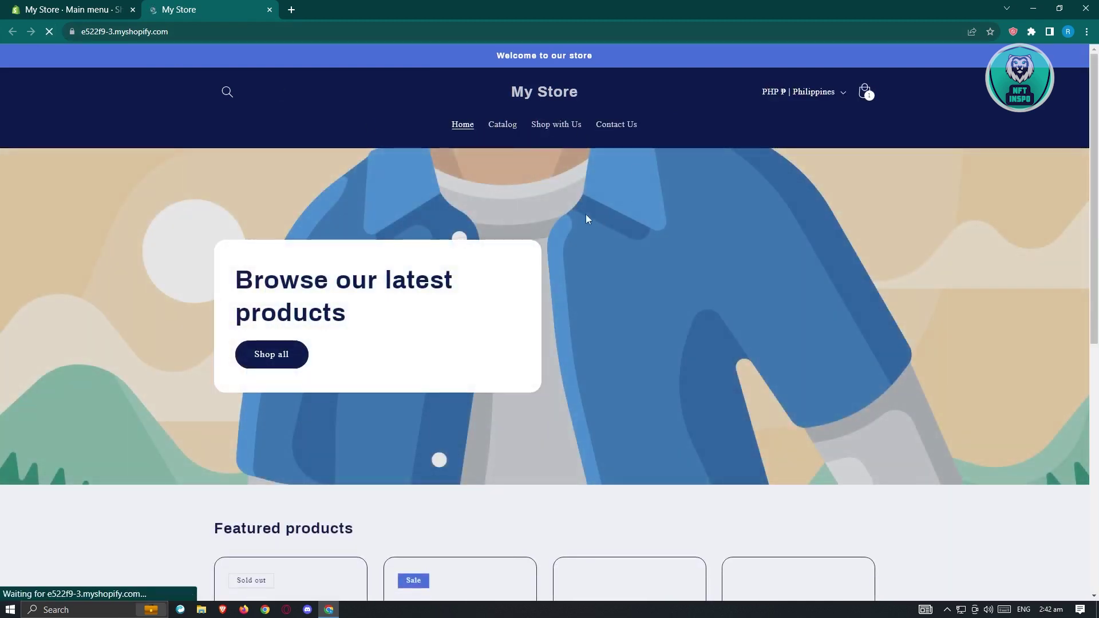
{"action": "left_click", "coordinate": [628, 127]}
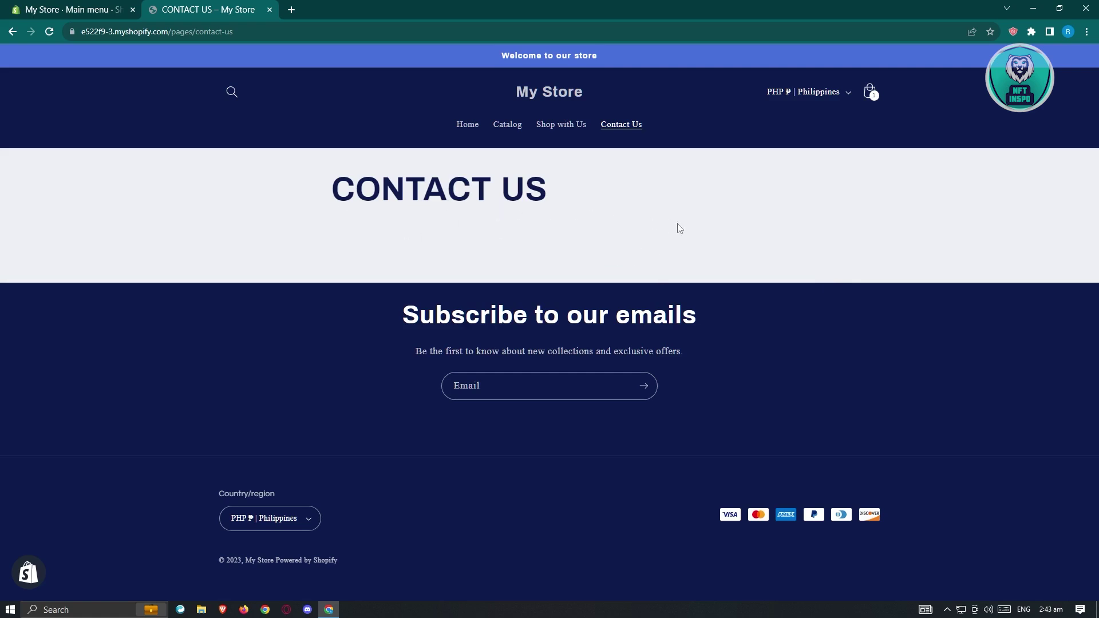
- Open the CONTACT US page in the admin and customize its theme template
{"action": "left_click", "coordinate": [71, 8]}
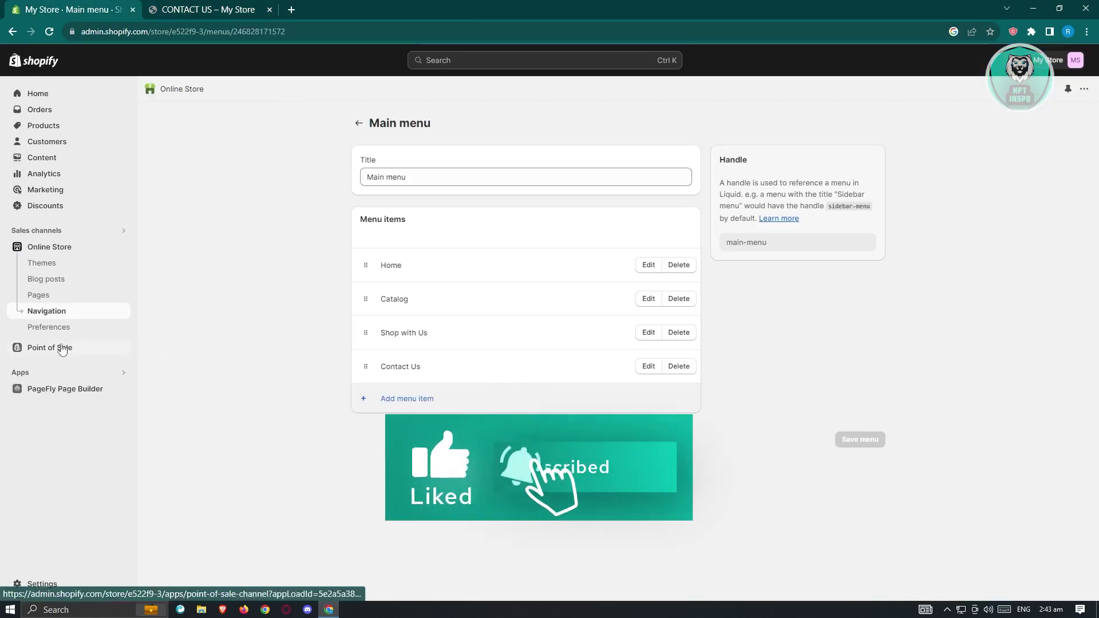
{"action": "left_click", "coordinate": [50, 296]}
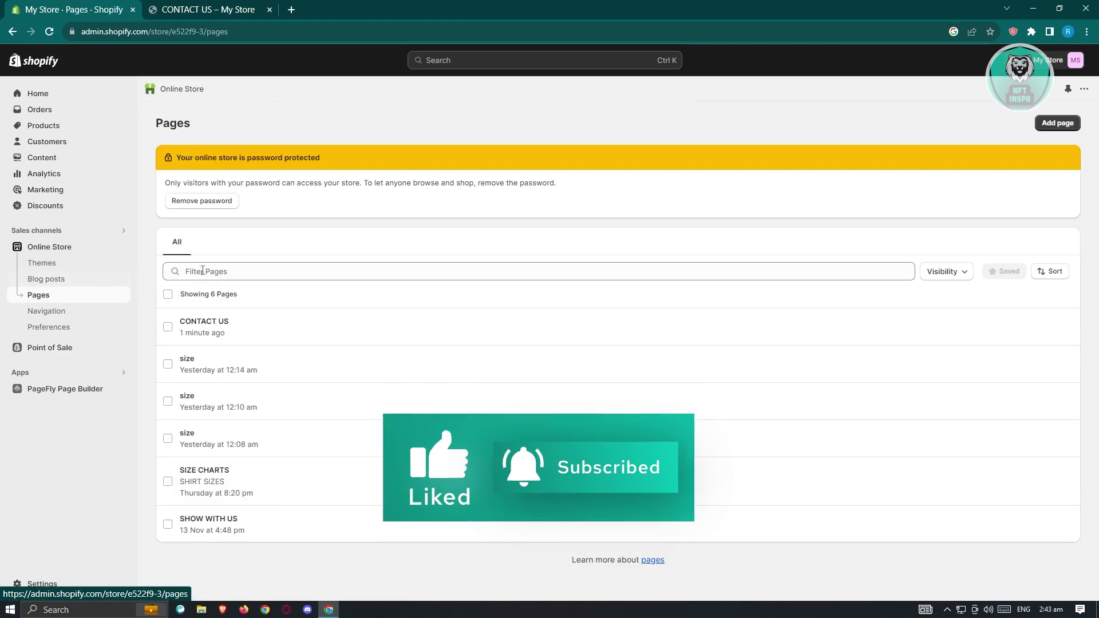
{"action": "left_click", "coordinate": [215, 329]}
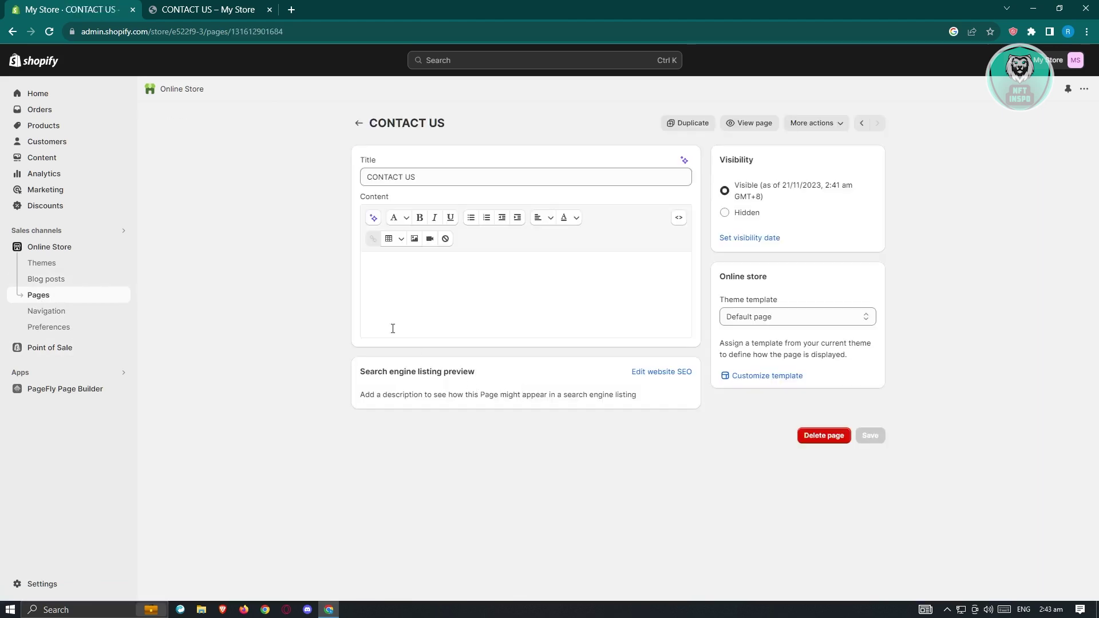
{"action": "left_click", "coordinate": [767, 376]}
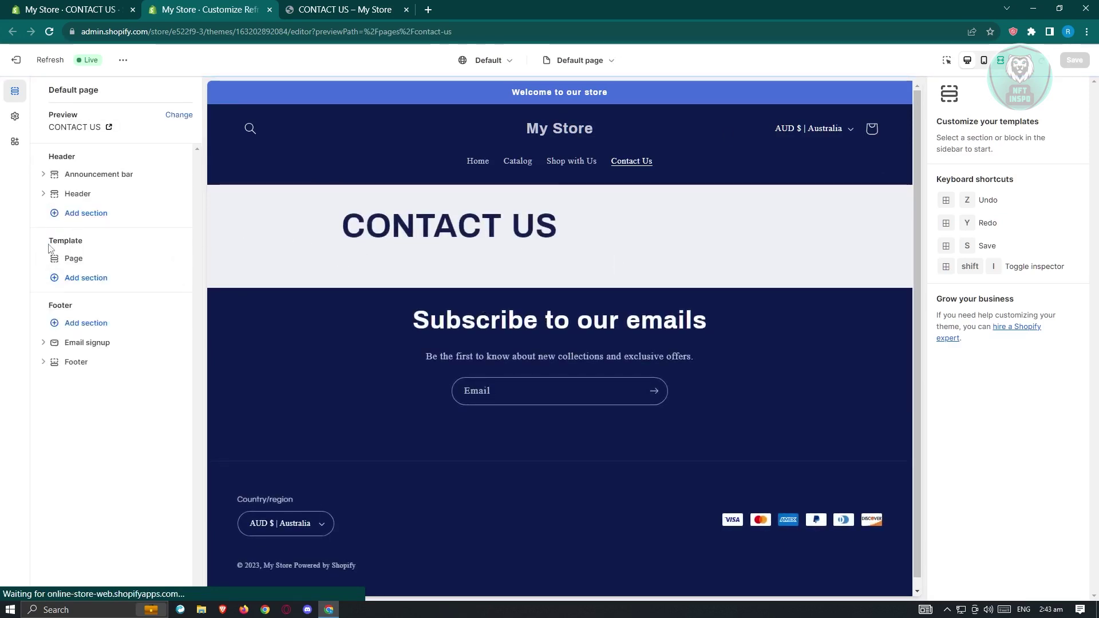
- Add a Contact form section to the page template and try its Name field in the preview
{"action": "left_click", "coordinate": [84, 278]}
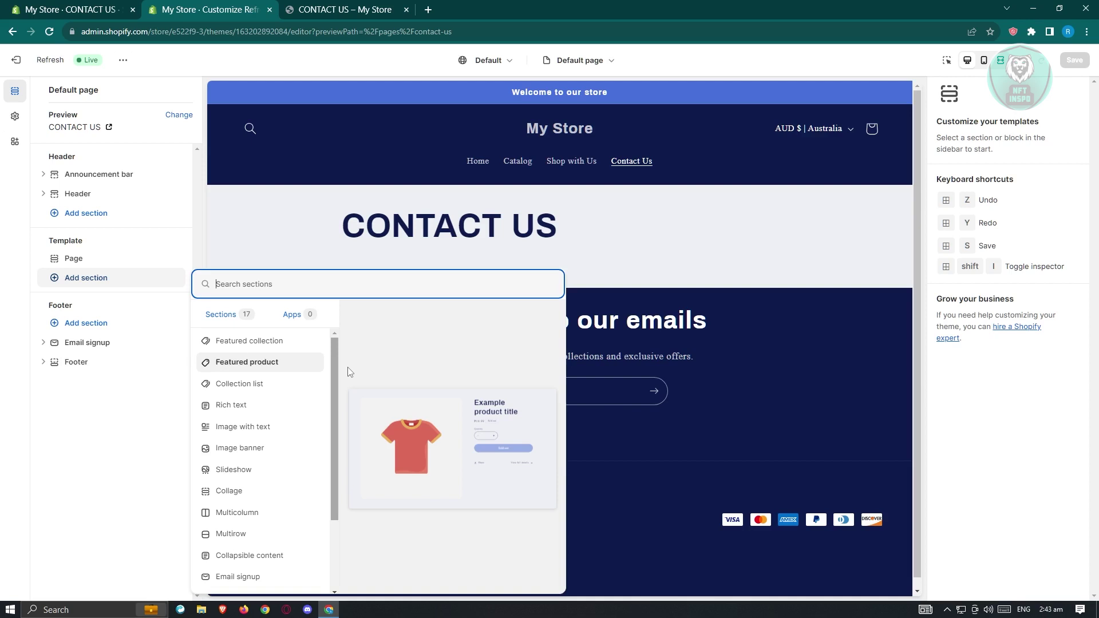
{"action": "type", "text": "contact form"}
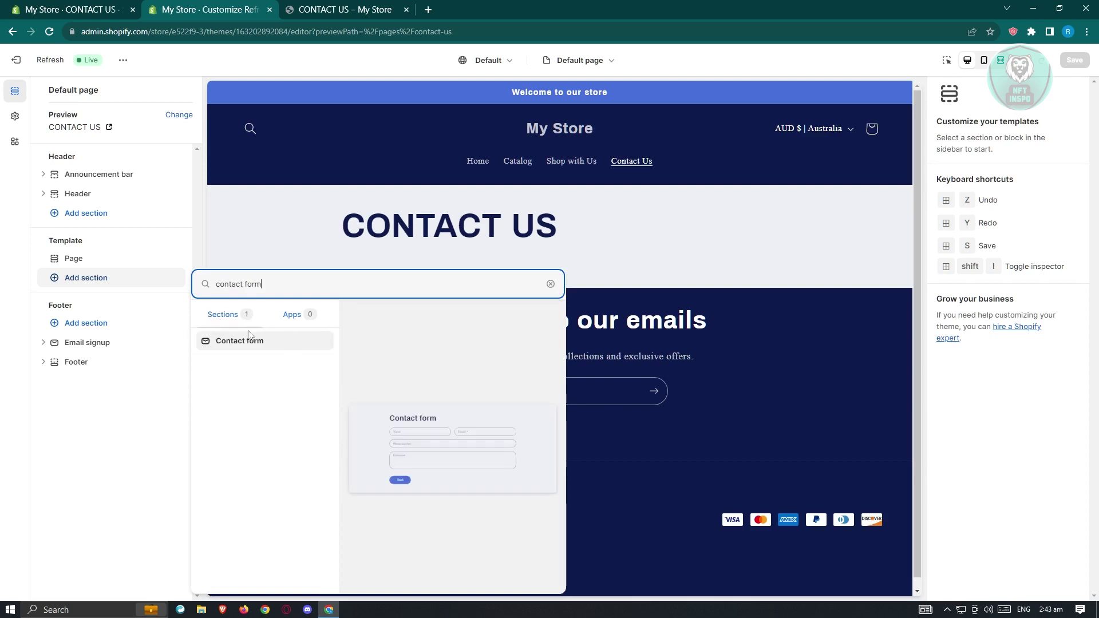
{"action": "left_click", "coordinate": [245, 341]}
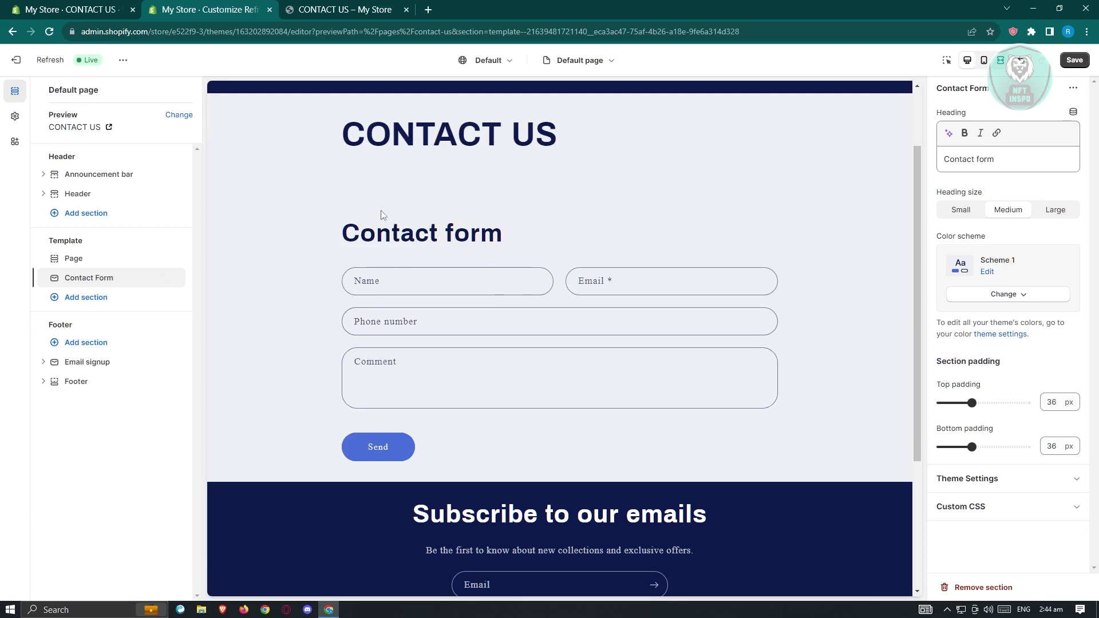
{"action": "left_click", "coordinate": [412, 279]}
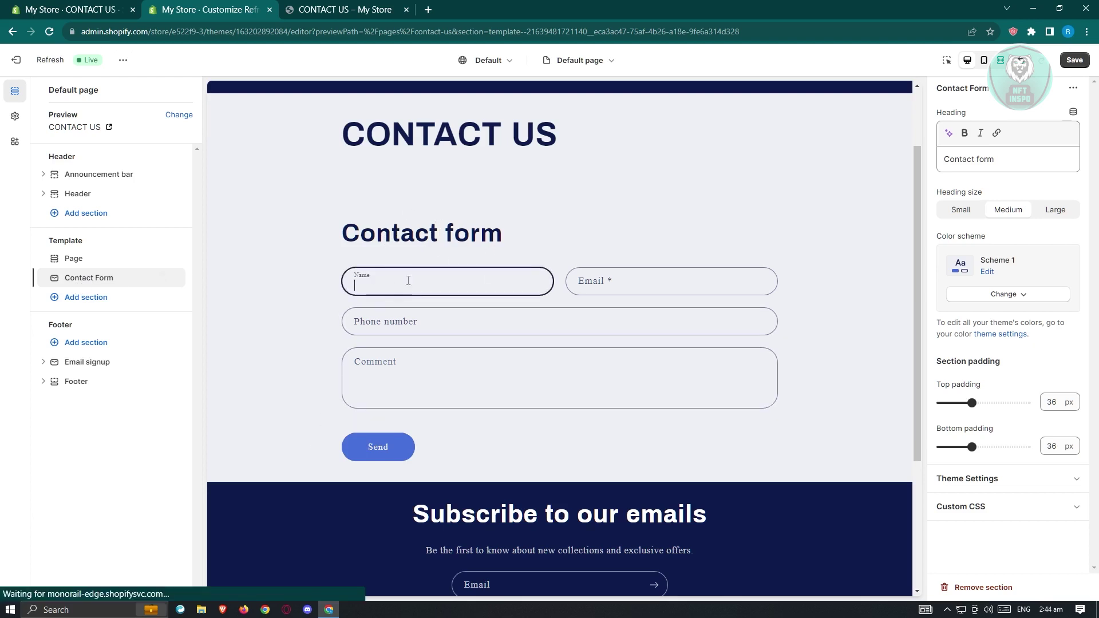
- Try the contact form's Email, Phone number and Comment fields in the preview
{"action": "left_click", "coordinate": [604, 281]}
{"action": "key", "text": "Tab"}
{"action": "key", "text": "Tab"}
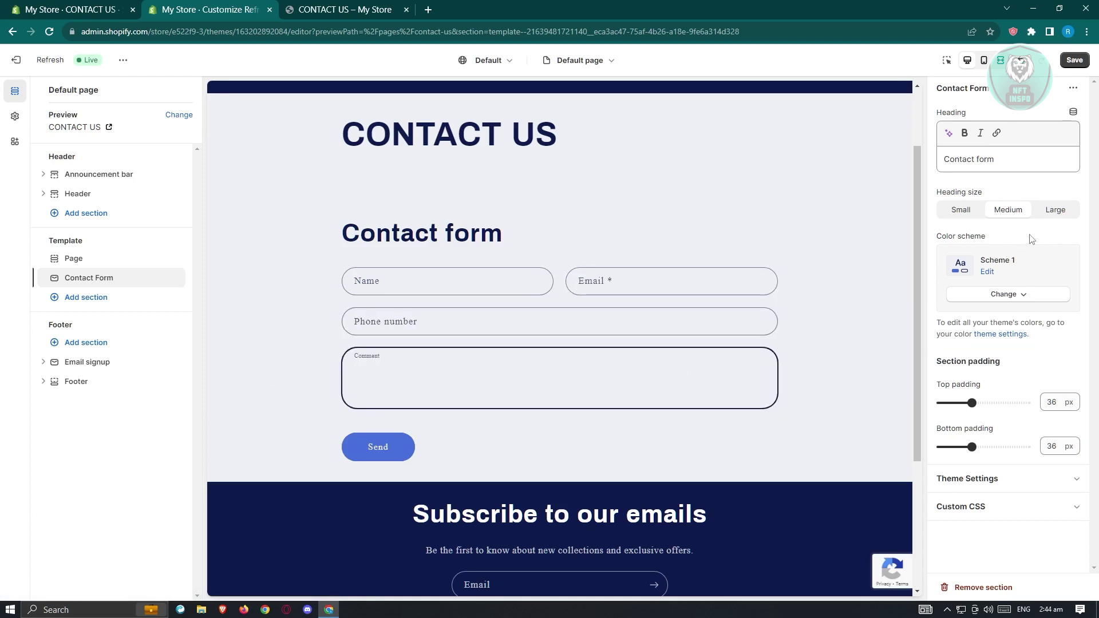
- Set the contact form's heading size to Large and expand its theme settings and custom CSS options
{"action": "left_click", "coordinate": [966, 212]}
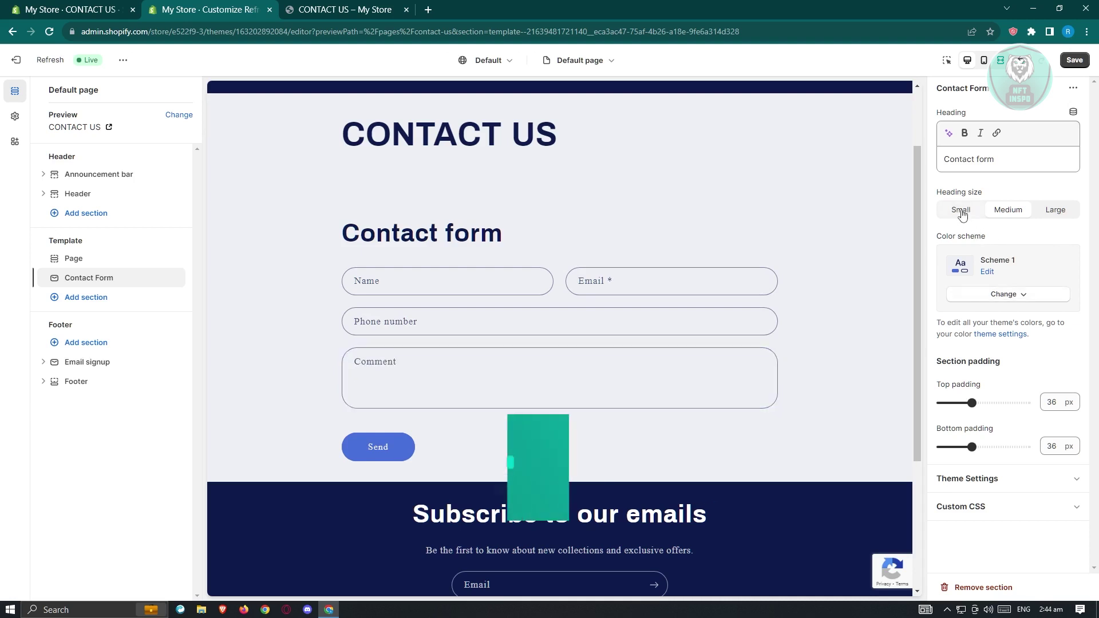
{"action": "left_click", "coordinate": [1051, 220]}
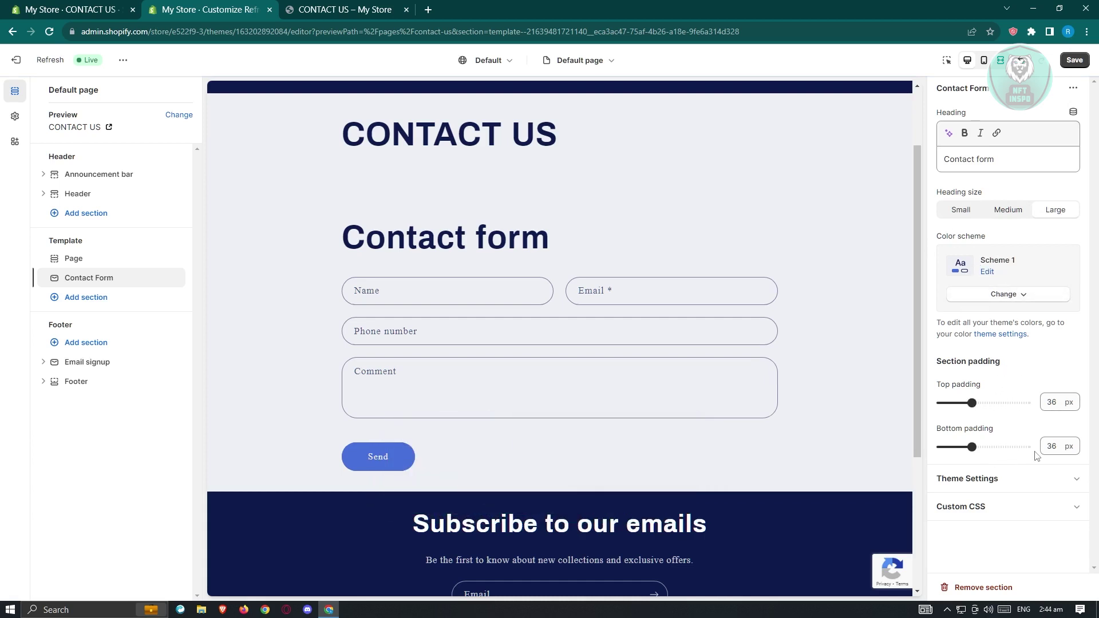
{"action": "left_click", "coordinate": [1049, 480]}
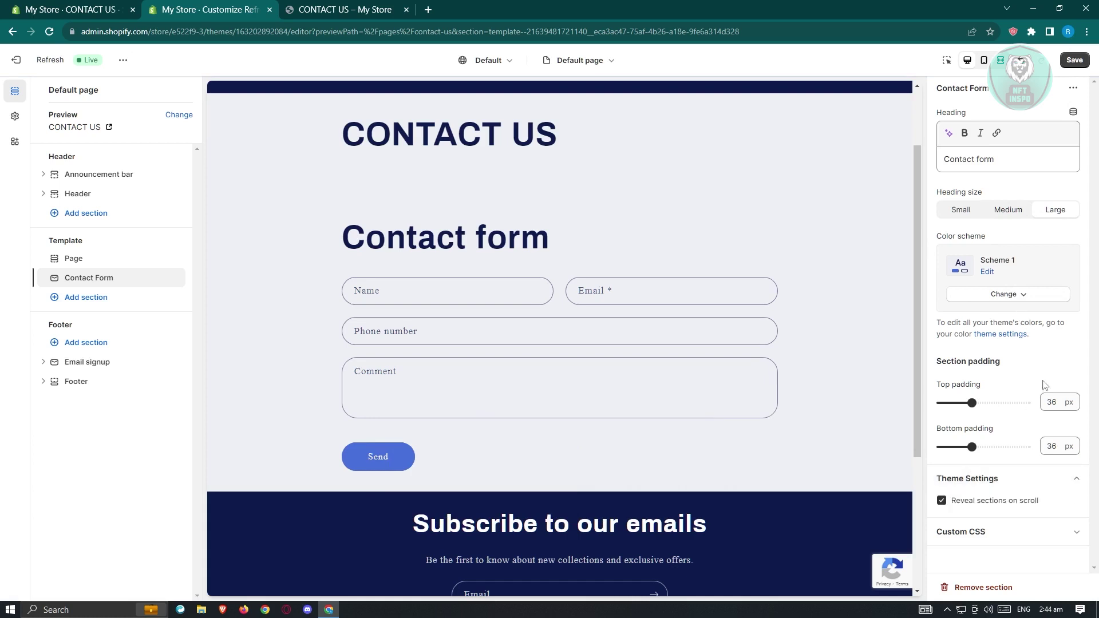
{"action": "left_click", "coordinate": [1033, 532]}
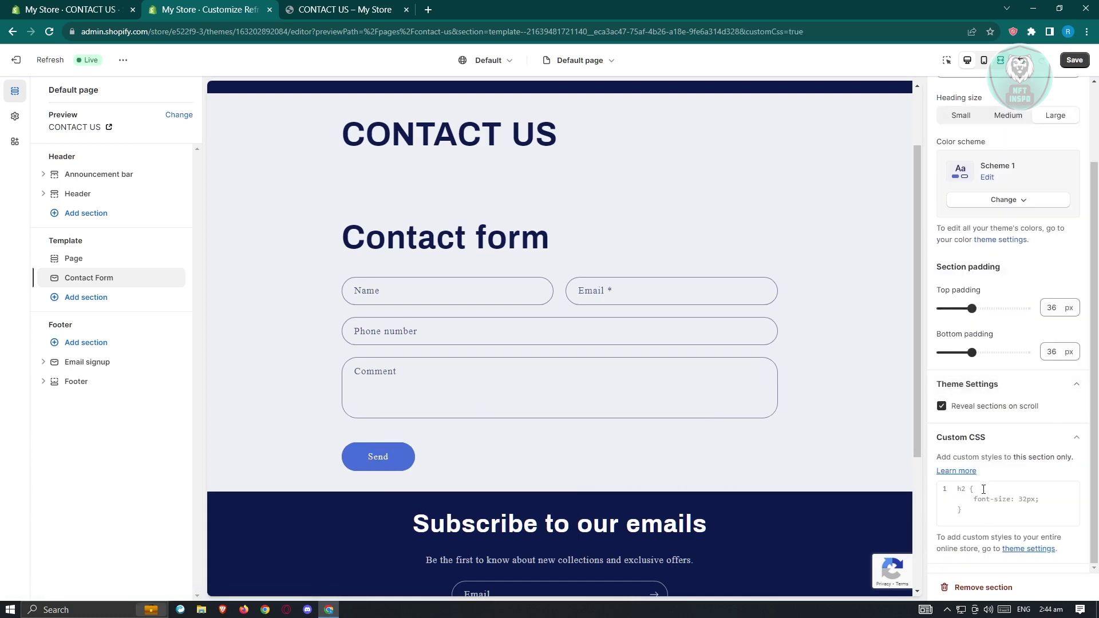
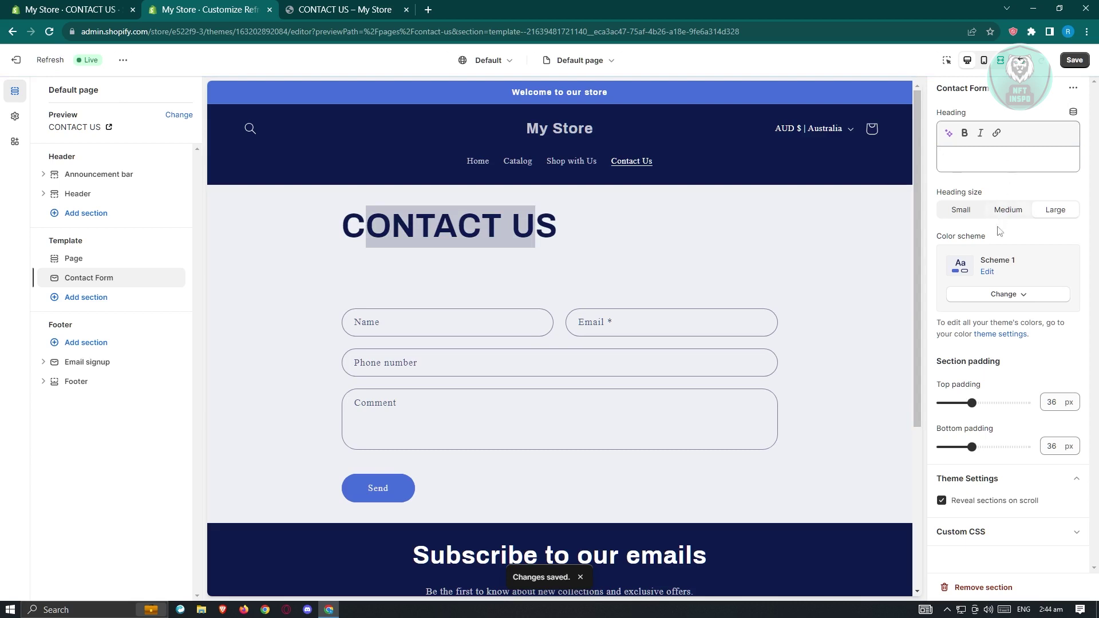
- Undo the removal of the contact form's heading text
{"action": "left_click", "coordinate": [996, 166]}
{"action": "key", "text": "ctrl+z"}
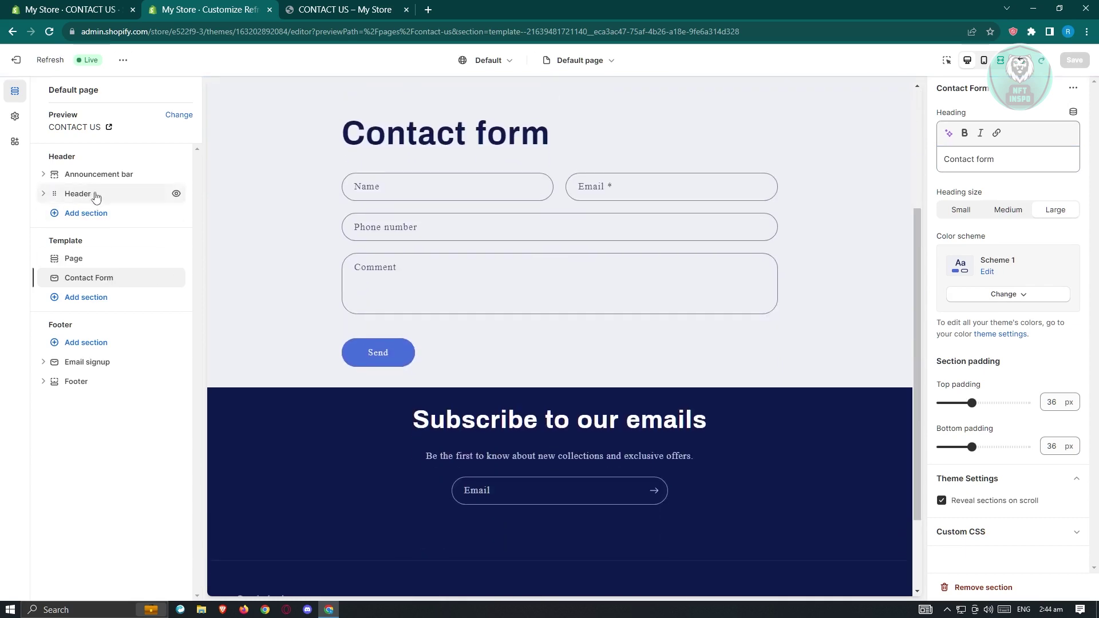
- Try hiding the Header section, and undo the change
{"action": "left_click", "coordinate": [95, 197]}
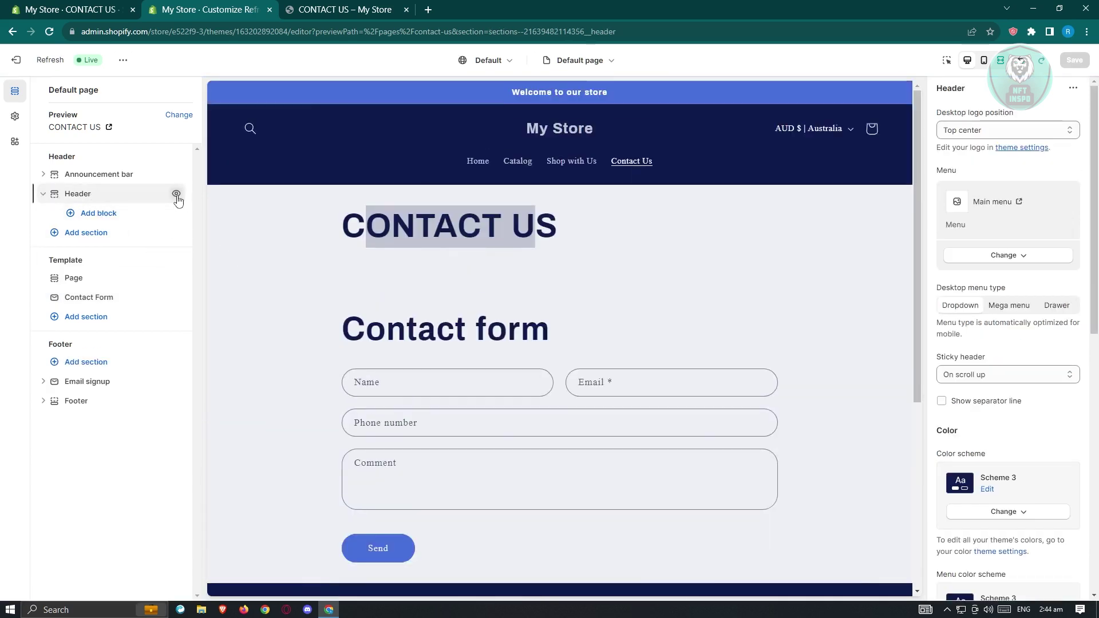
{"action": "left_click", "coordinate": [177, 194]}
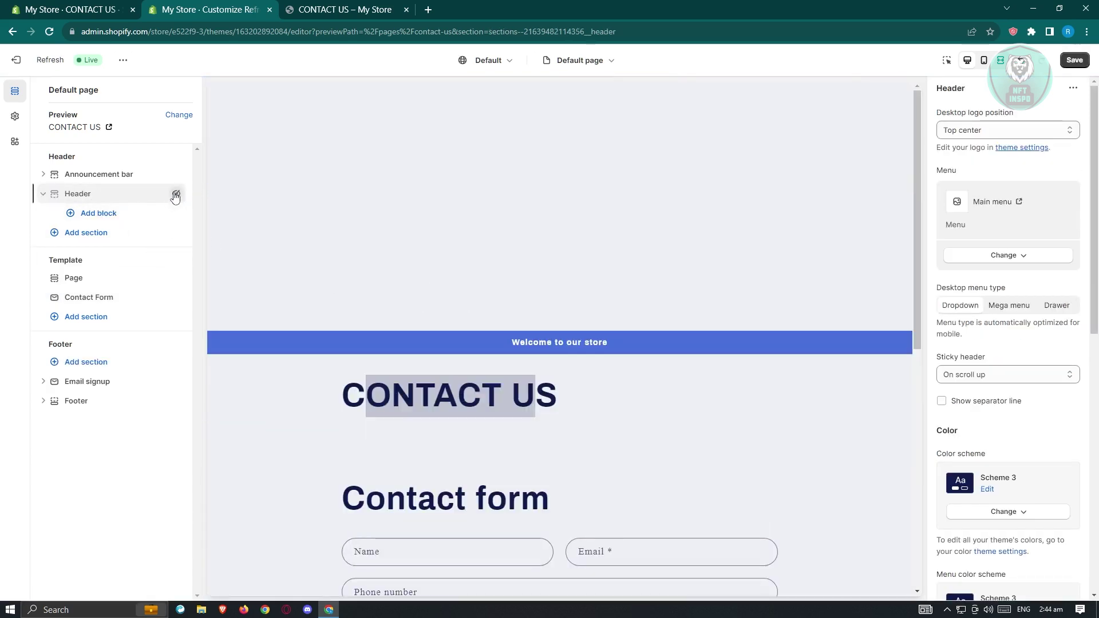
{"action": "key", "text": "ctrl+z"}
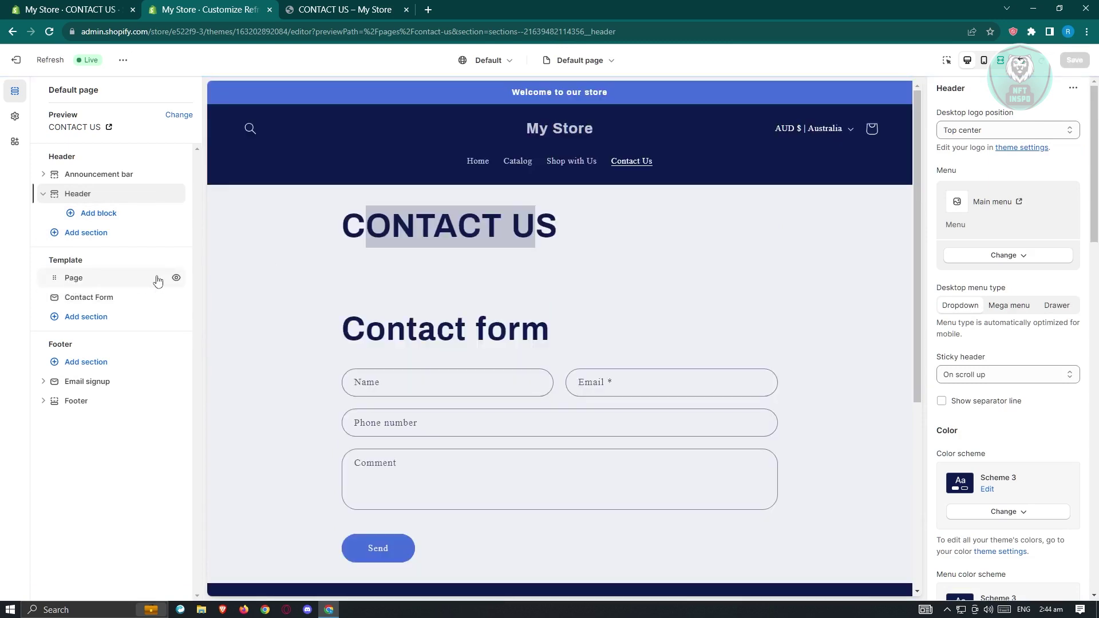
- Hide the Page section of the template and look over the resulting page preview
{"action": "left_click", "coordinate": [176, 278]}
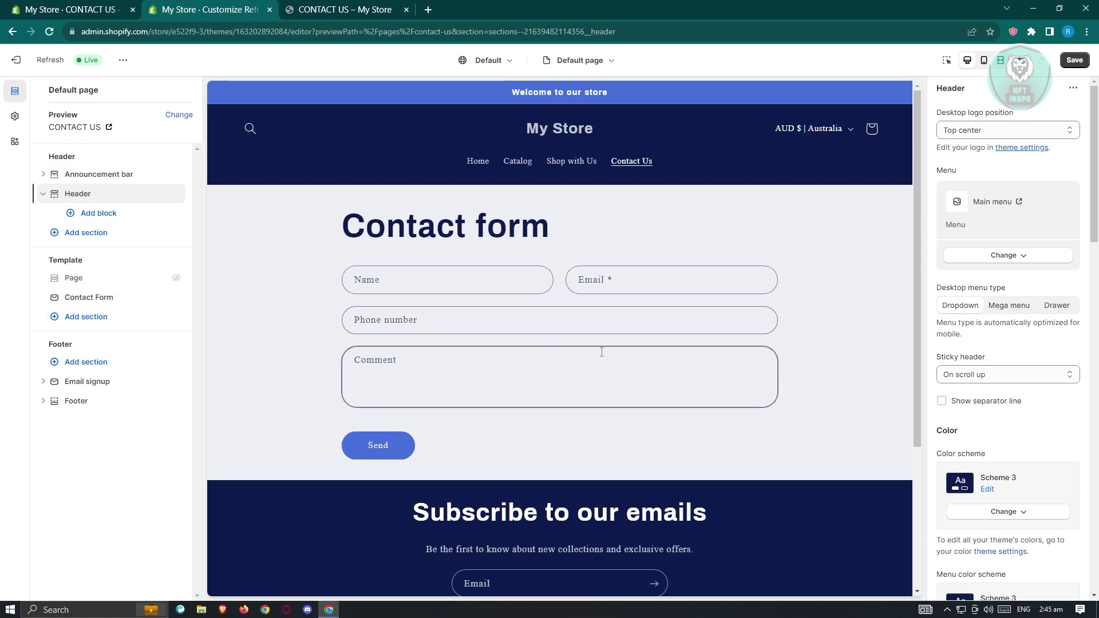
{"action": "scroll", "coordinate": [775, 364], "scroll_direction": "down", "scroll_amount": 3}
{"action": "scroll", "coordinate": [776, 364], "scroll_direction": "up", "scroll_amount": 3}
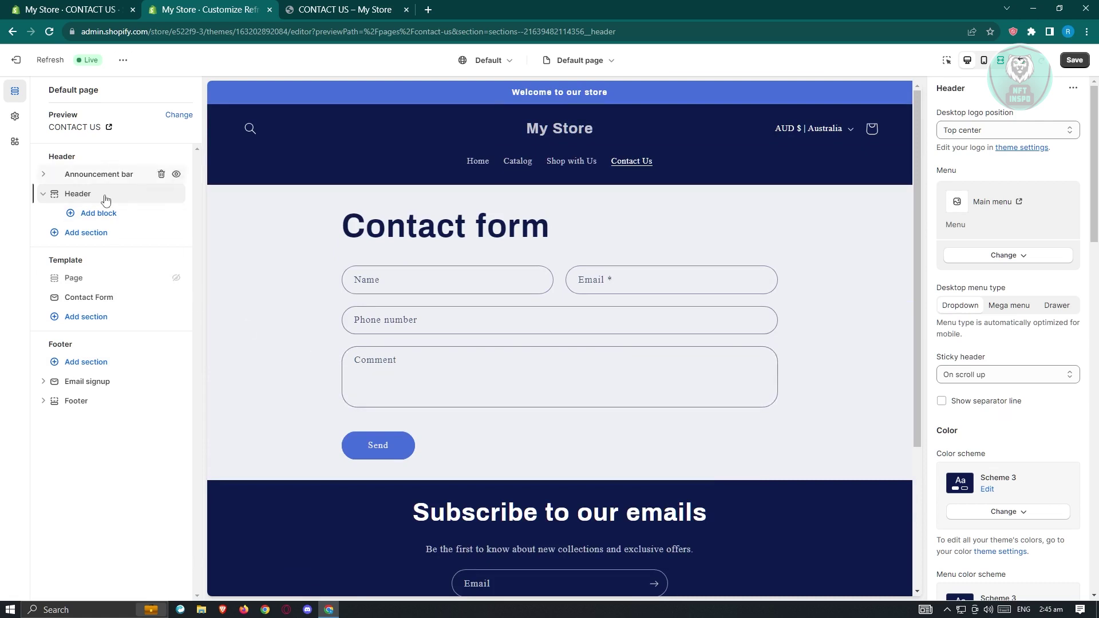
- Add a Rich text section to the page template and set its heading to "YOUR FEEDBACK IS IMPORTANT"
{"action": "left_click", "coordinate": [80, 317]}
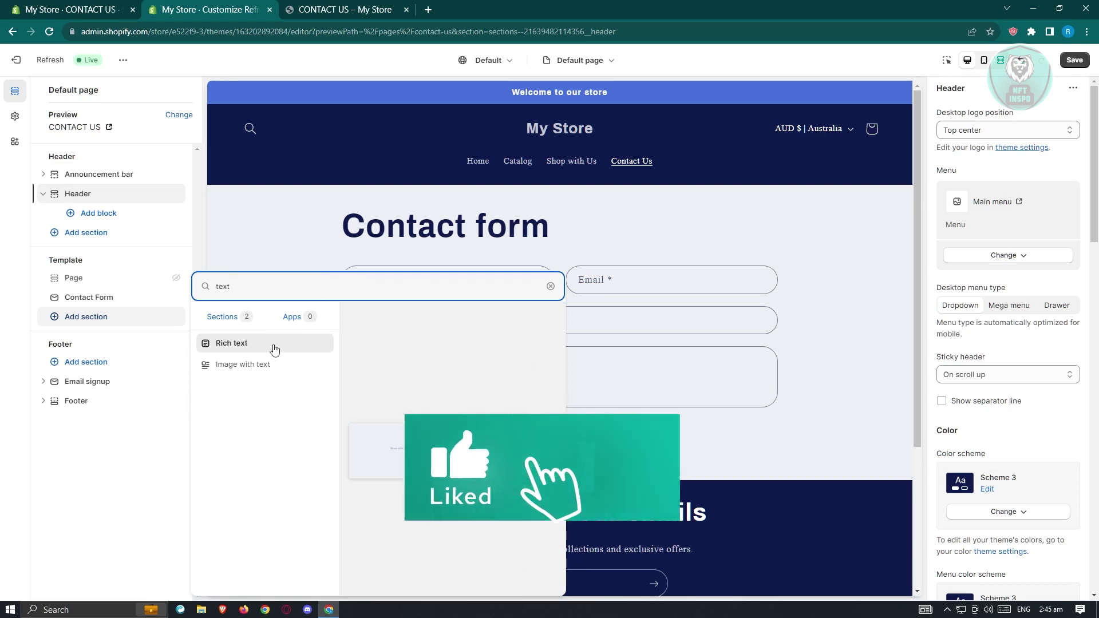
{"action": "key", "text": "Escape"}
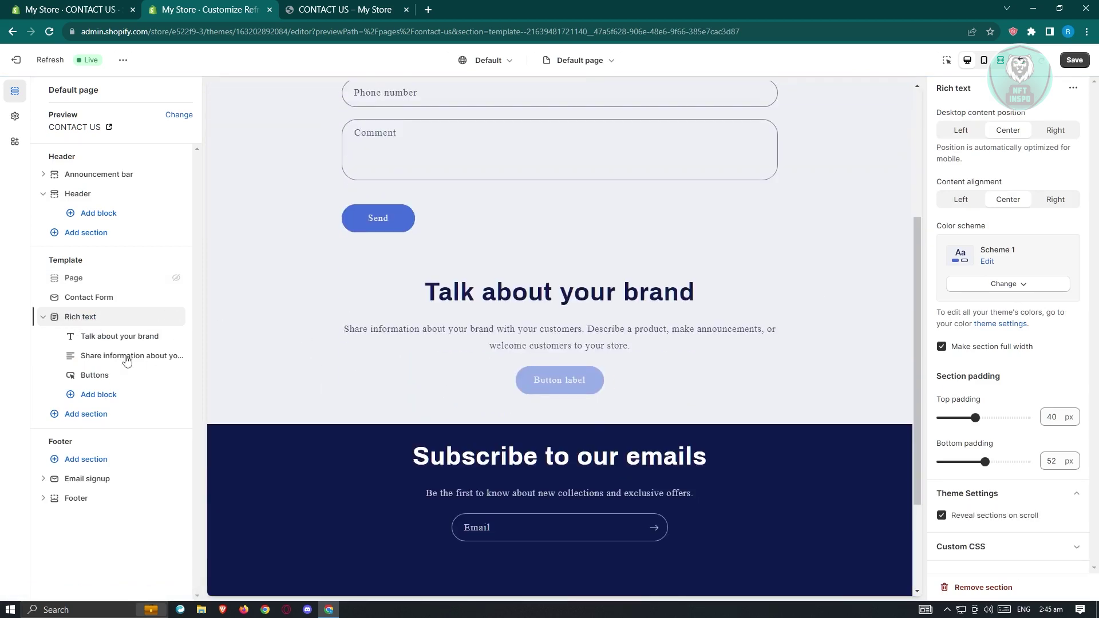
{"action": "left_click", "coordinate": [126, 336]}
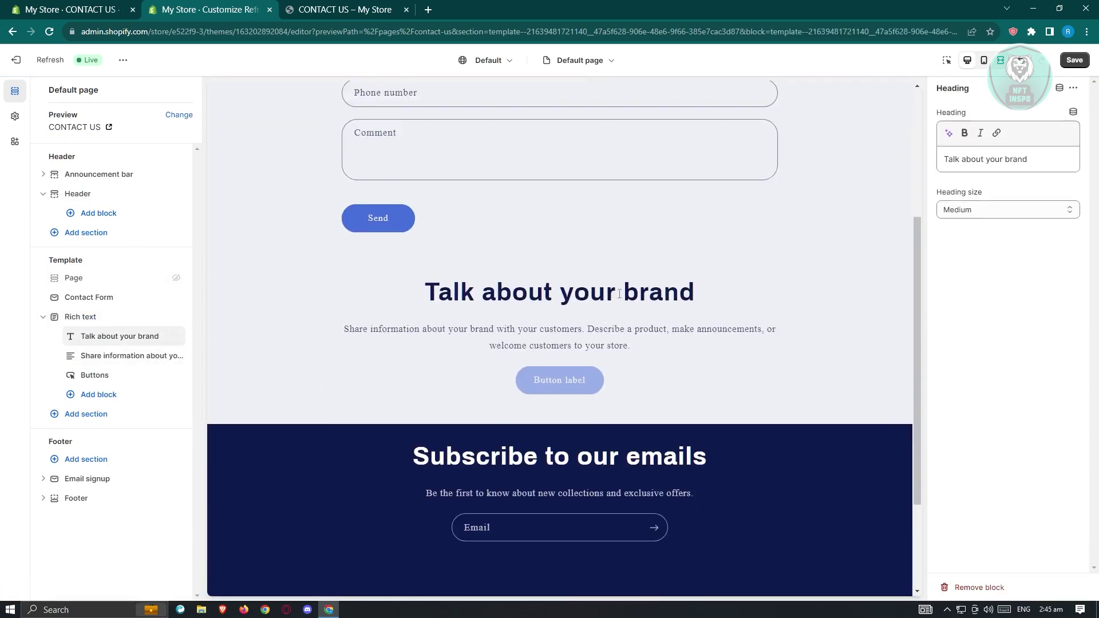
{"action": "left_click_drag", "start_coordinate": [1042, 166], "coordinate": [895, 165]}
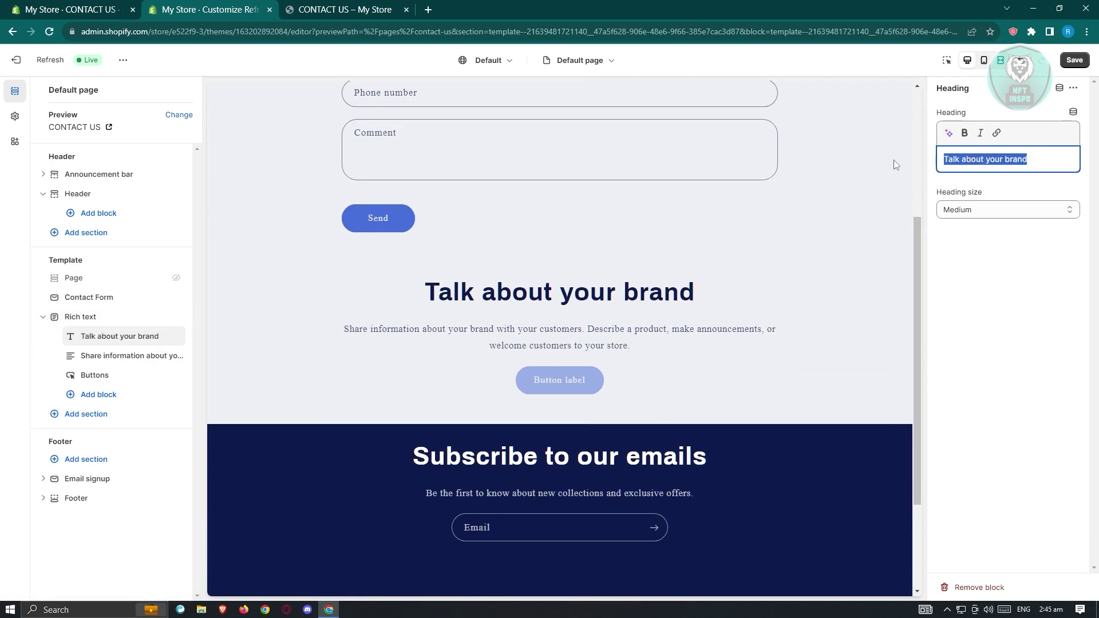
{"action": "type", "text": "YOUR"}
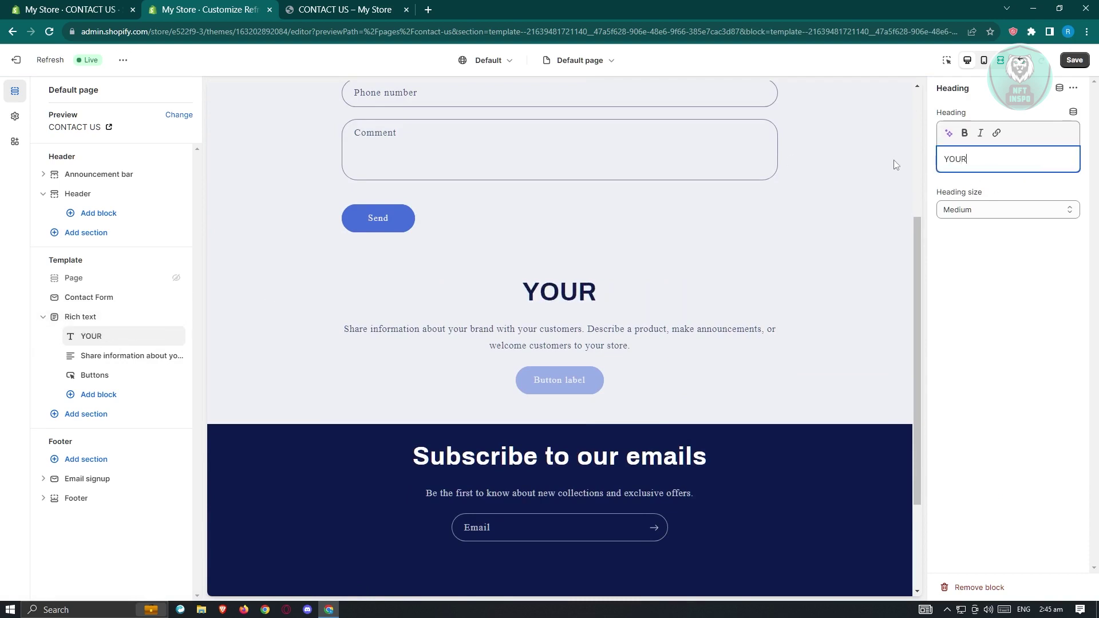
{"action": "type", "text": " FEED"}
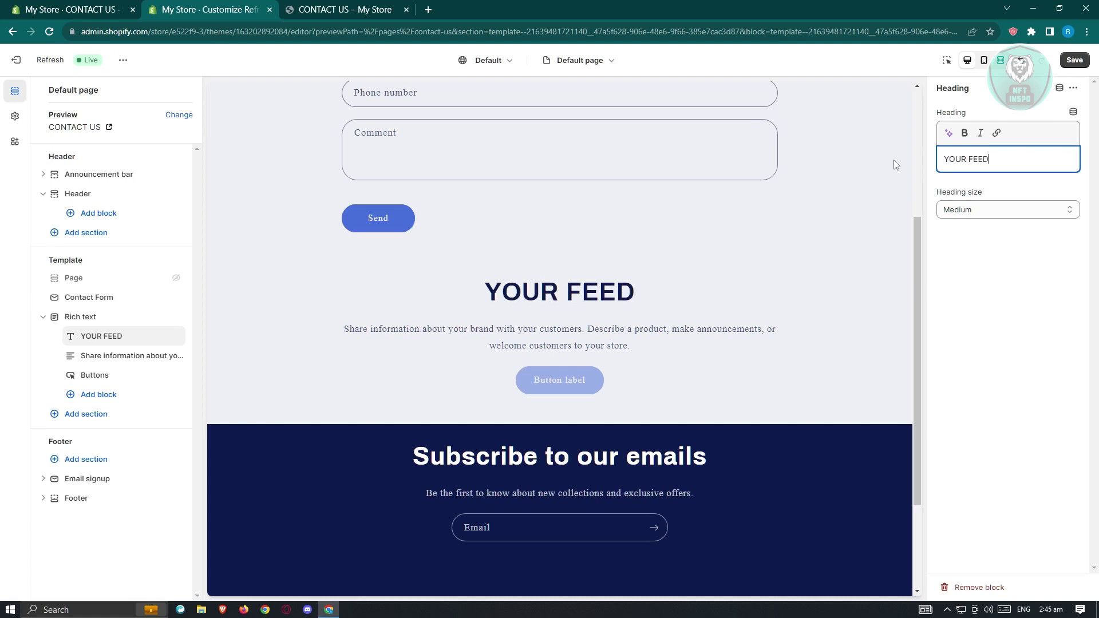
{"action": "type", "text": "BACK IS IMPORTANT"}
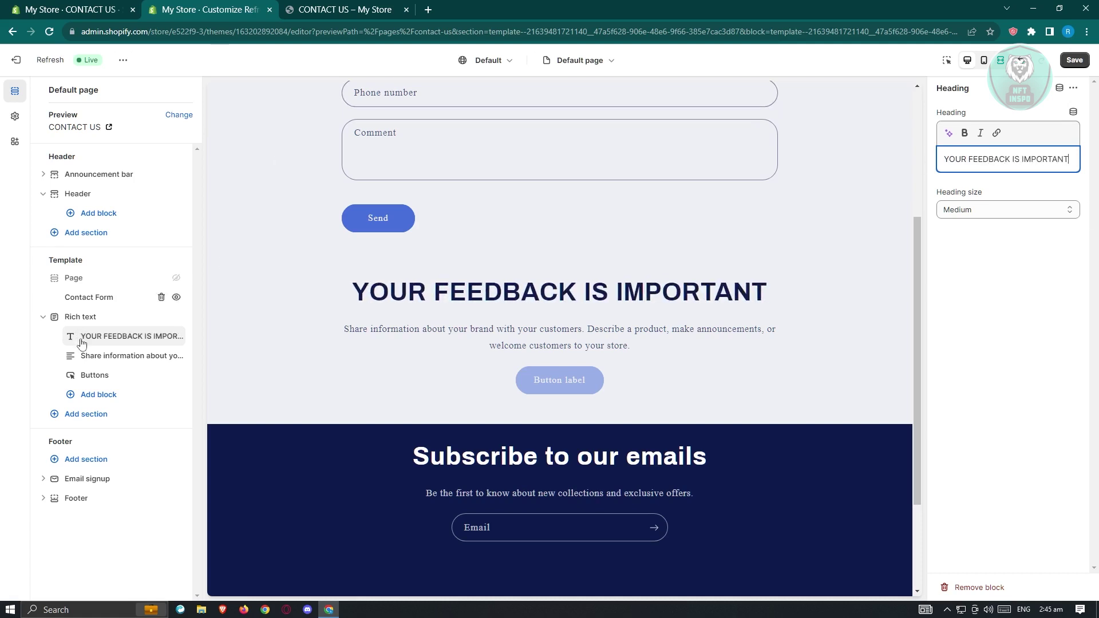
- Move the Rich text section above the Contact Form section and save the template
{"action": "left_click", "coordinate": [44, 318]}
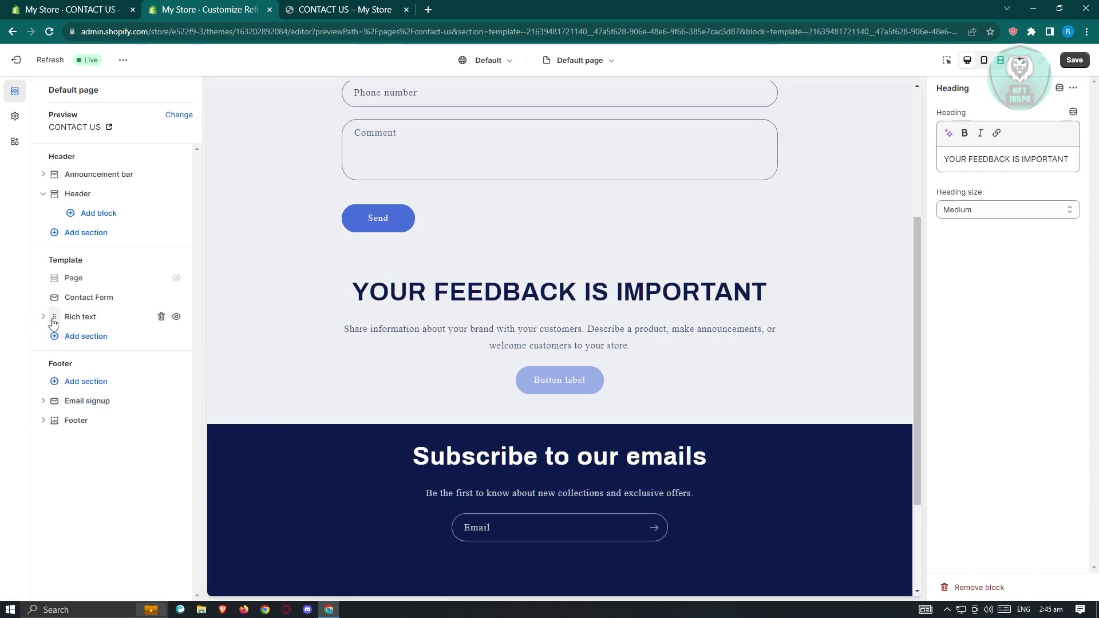
{"action": "left_click_drag", "start_coordinate": [55, 322], "coordinate": [53, 298]}
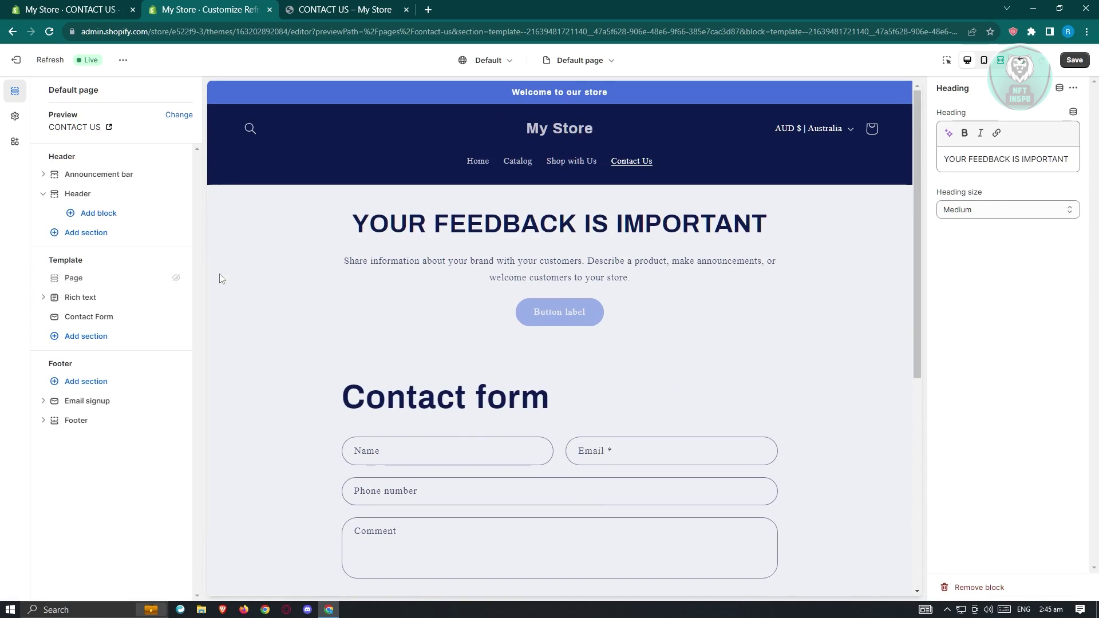
{"action": "left_click", "coordinate": [1075, 60]}
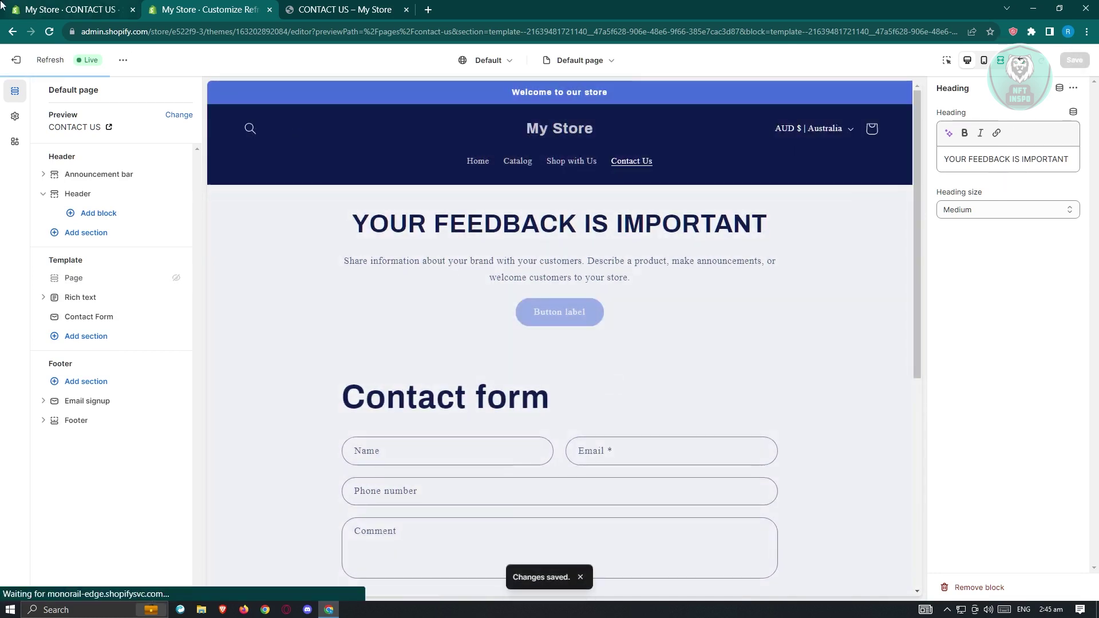
- Switch to the live storefront, reopen its Contact Us page from the home page, and examine the feedback text and contact form
{"action": "left_click", "coordinate": [80, 8]}
{"action": "left_click", "coordinate": [336, 8]}
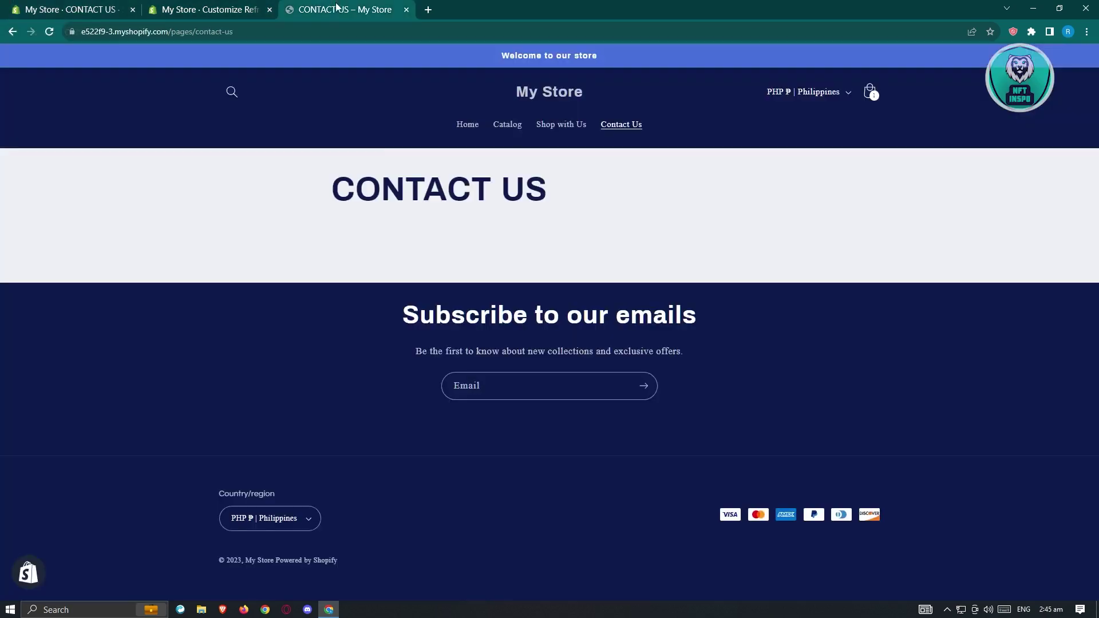
{"action": "left_click", "coordinate": [532, 104]}
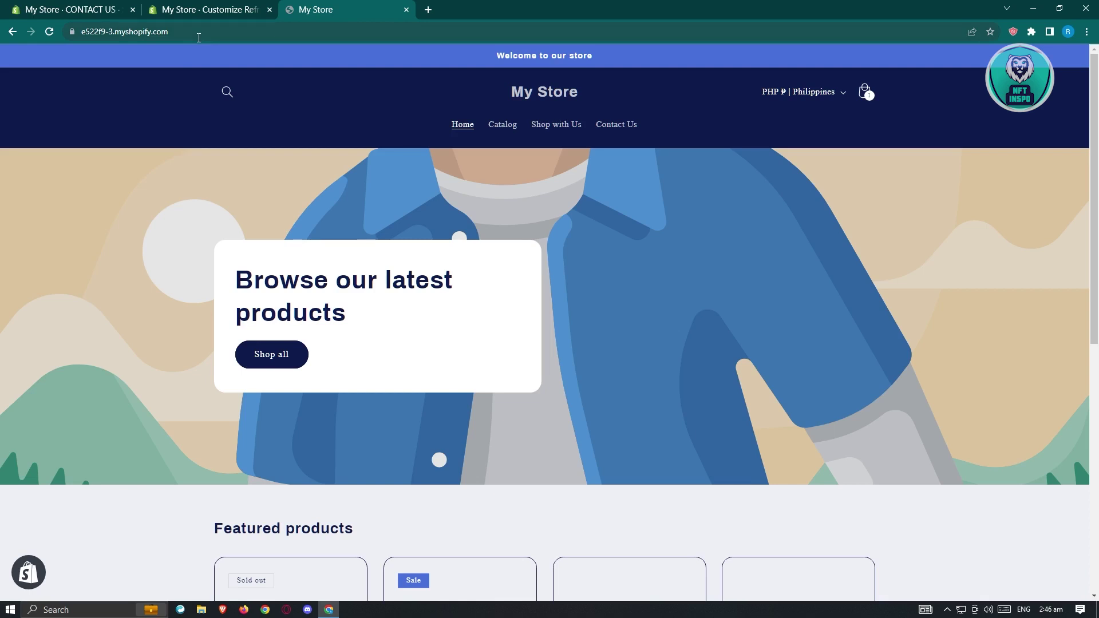
{"action": "left_click", "coordinate": [629, 136]}
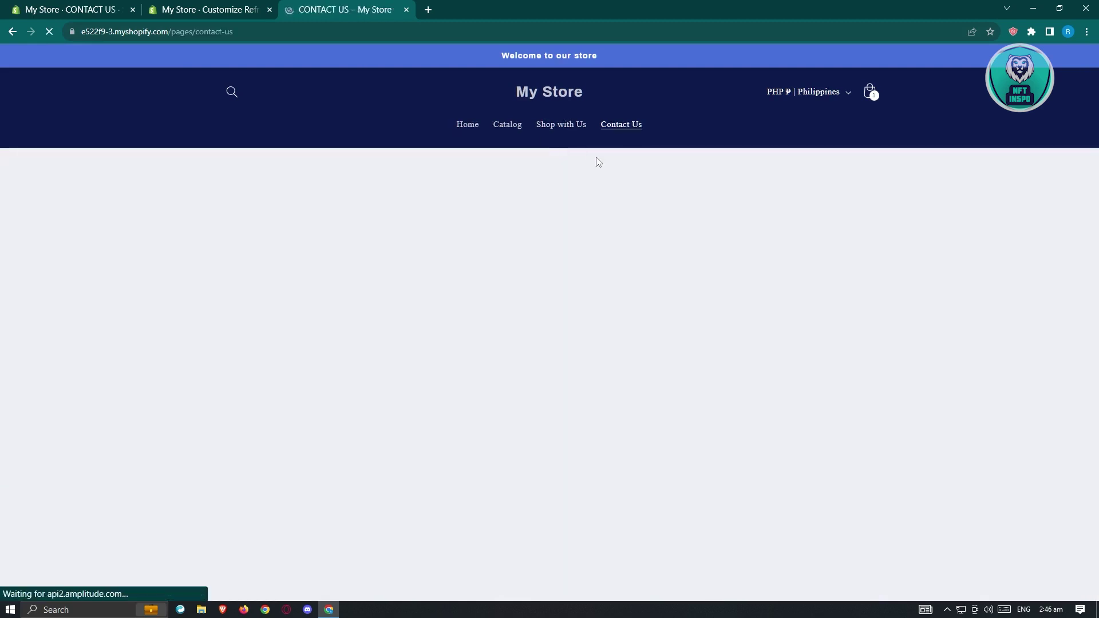
{"action": "scroll", "coordinate": [359, 354], "scroll_direction": "down", "scroll_amount": 1}
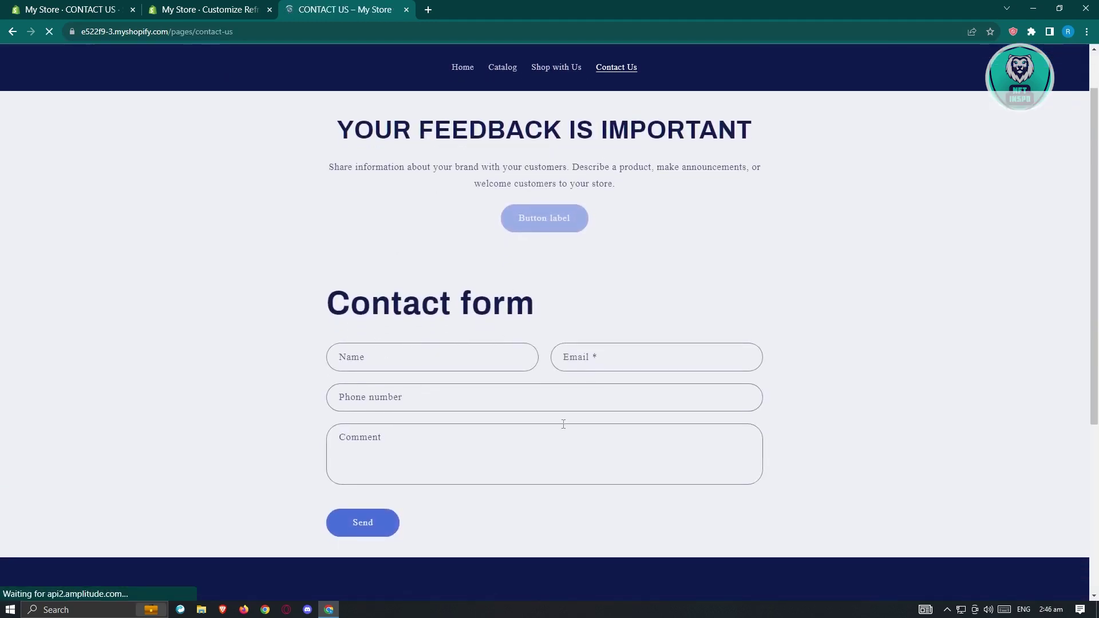
{"action": "scroll", "coordinate": [479, 200], "scroll_direction": "up", "scroll_amount": 1}
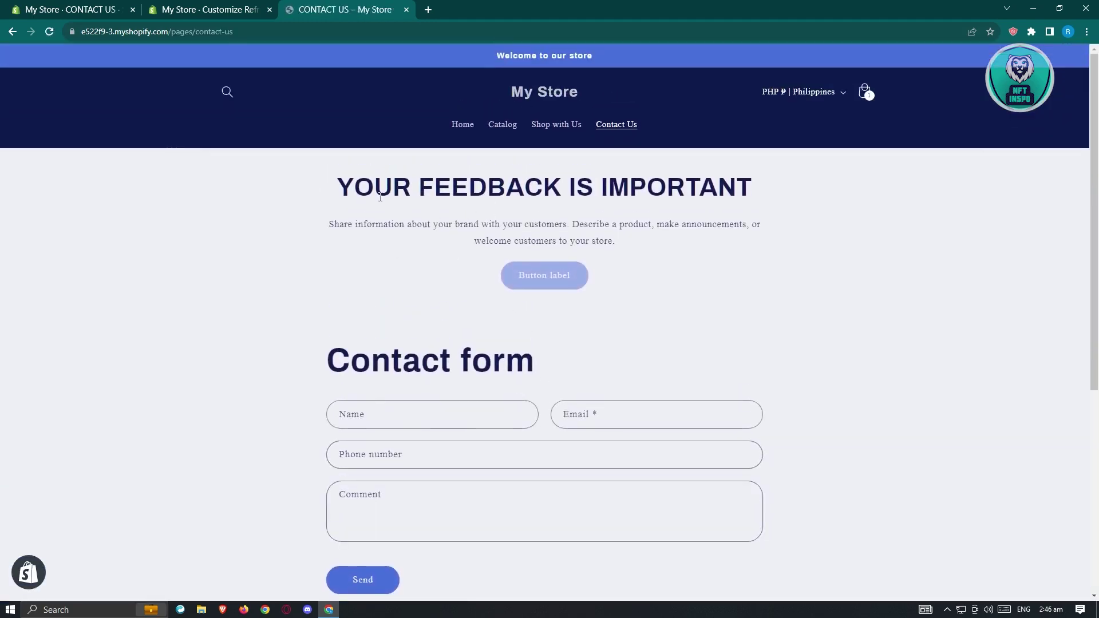
{"action": "left_click_drag", "start_coordinate": [357, 186], "coordinate": [660, 283]}
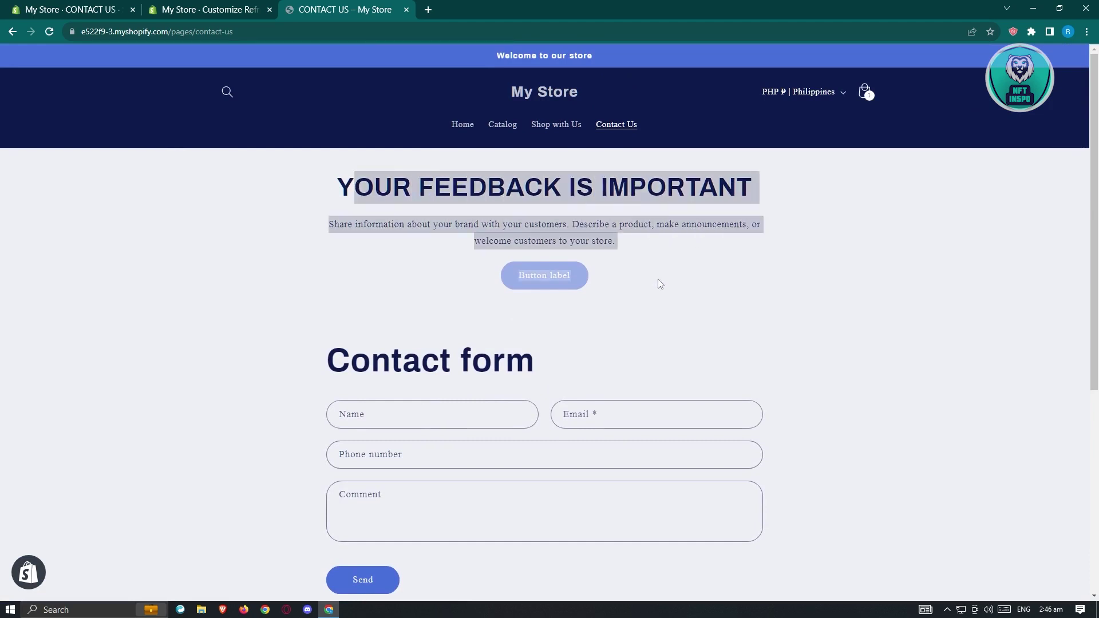